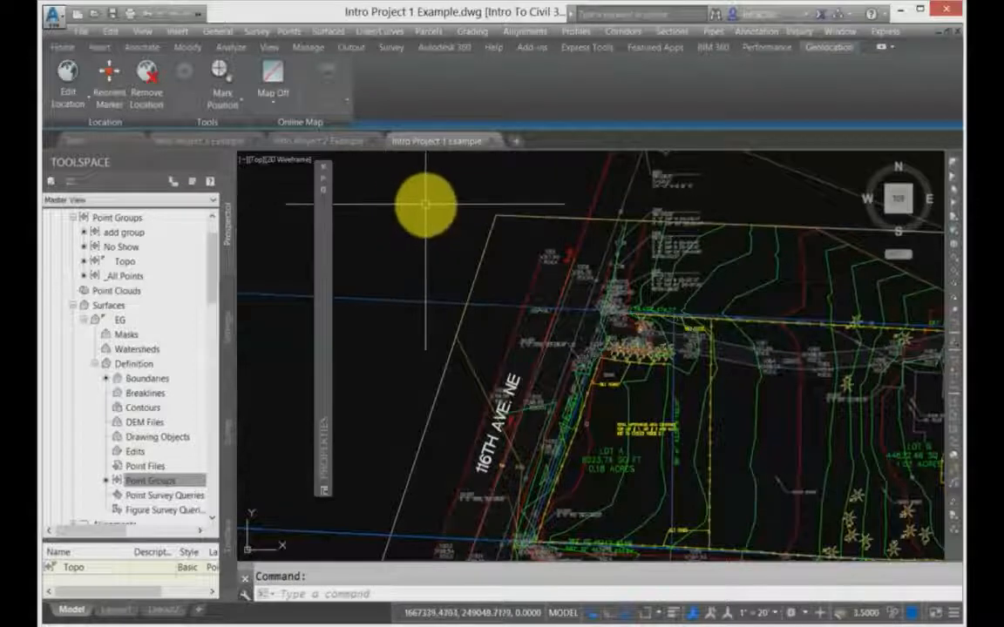
Inspect the properties of a COGO survey point near the north end of 116th Ave. NE
click(547, 254)
mouse_move(329, 255)
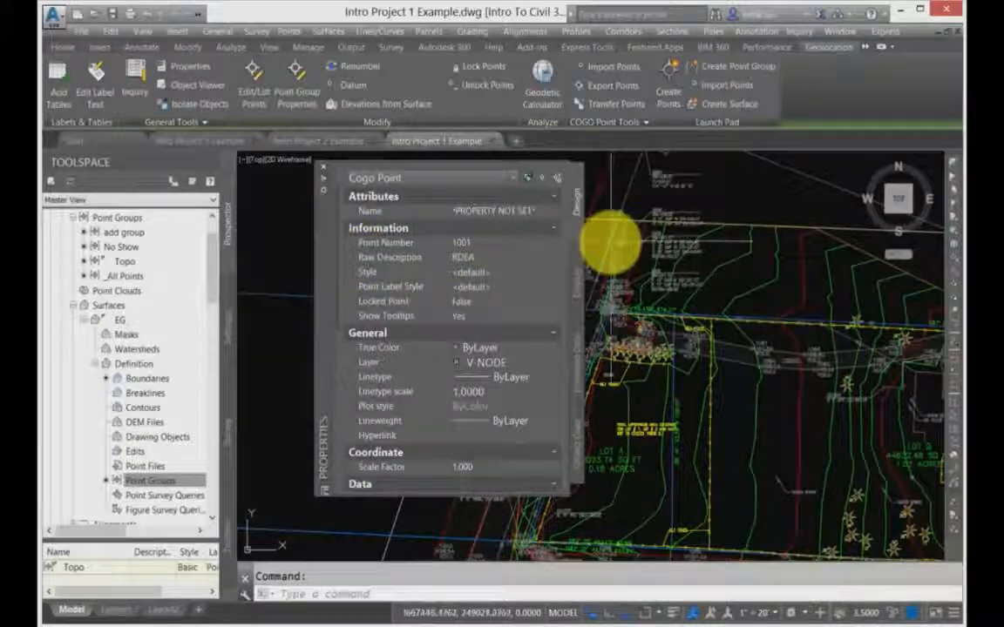
key(Escape)
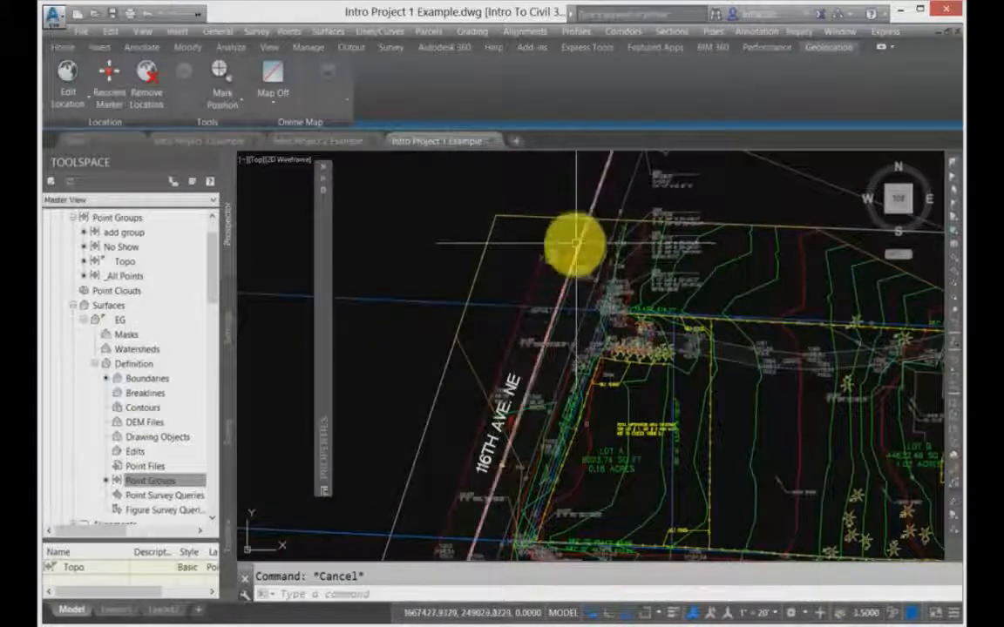
click(577, 245)
click(667, 256)
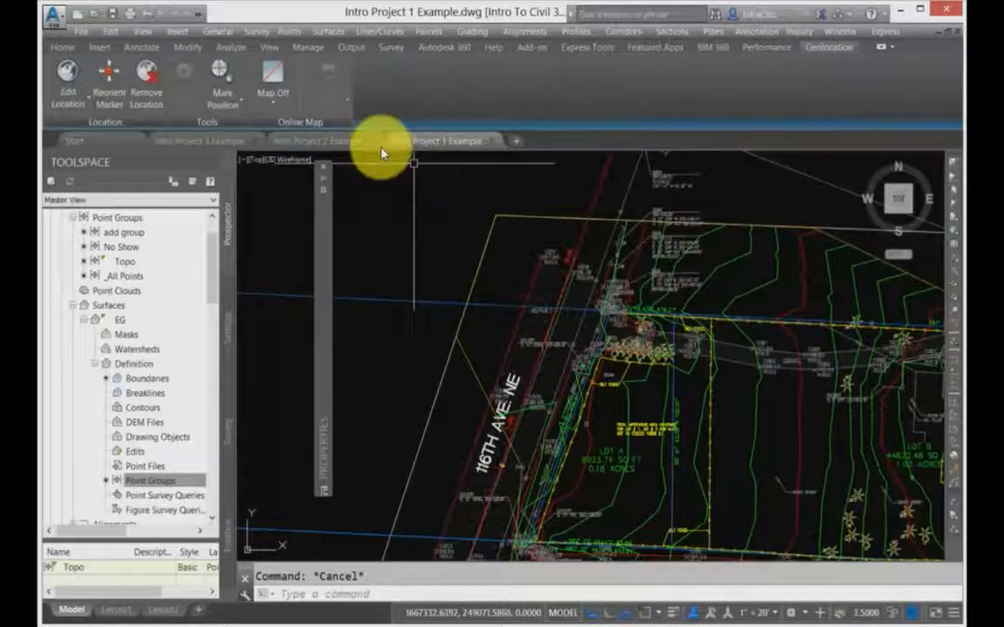
Switch to the Intro Project 3 Example drawing and examine its profile view and the 2+00.00 section view
click(173, 137)
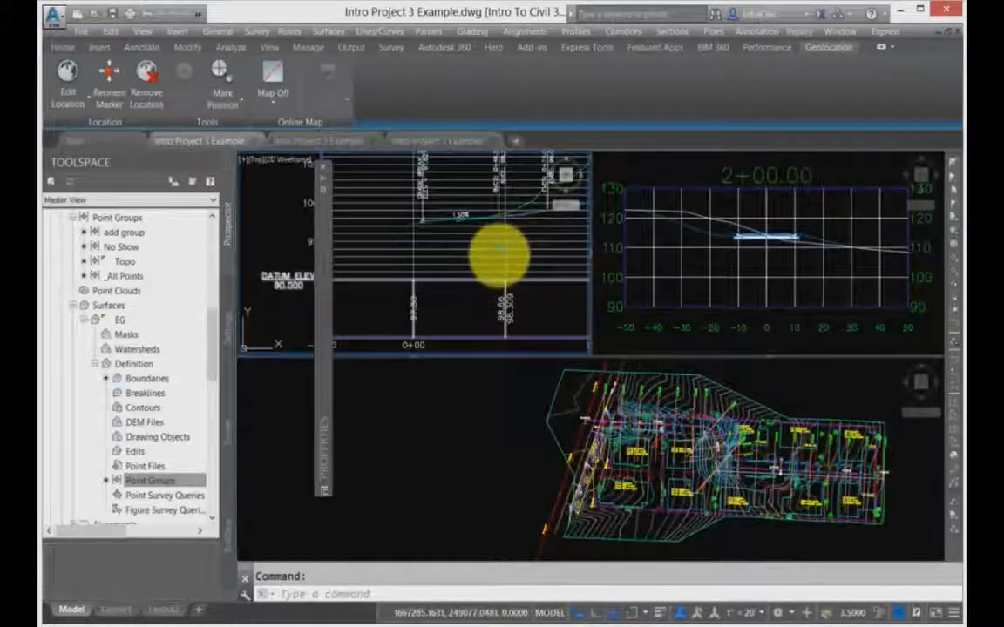
click(477, 278)
key(Escape)
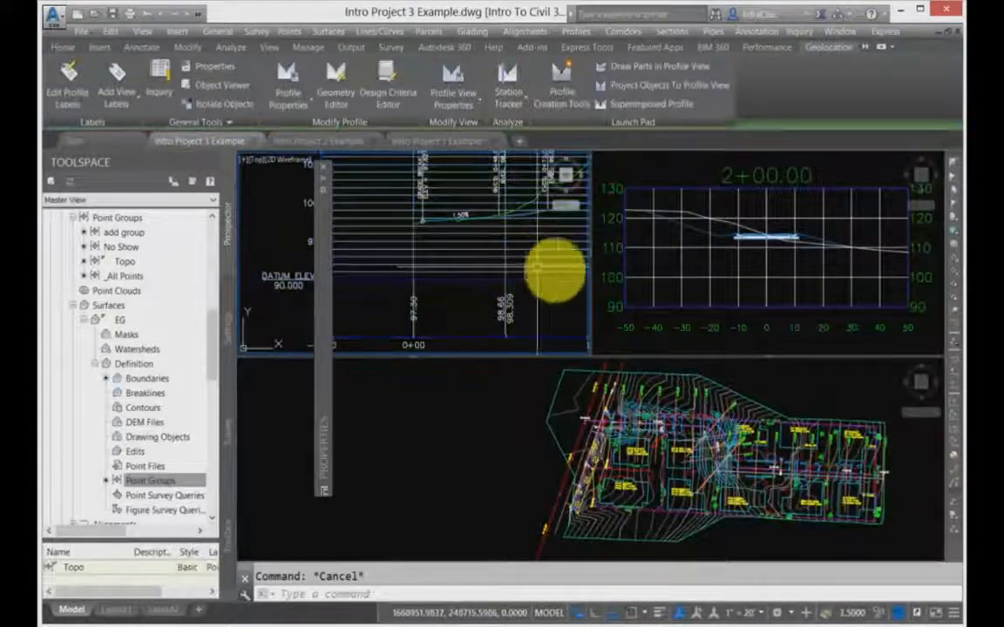
click(658, 284)
click(666, 298)
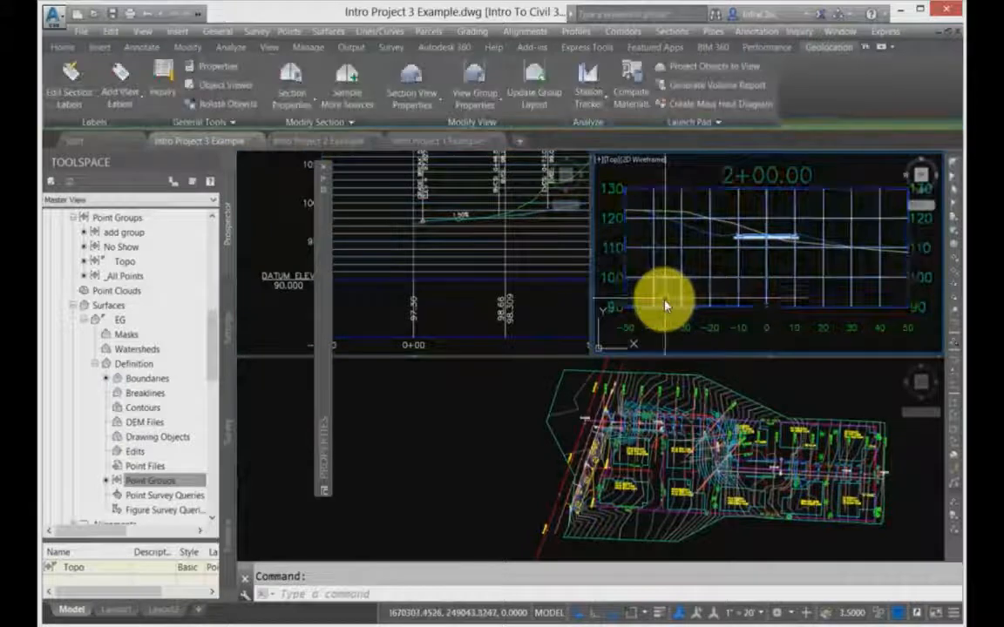
key(Escape)
Examine the surface contours, lots and alignment stationing in the plan viewport up close
click(642, 383)
click(646, 388)
key(Escape)
click(654, 382)
scroll(652, 409, up, 5)
key(Escape)
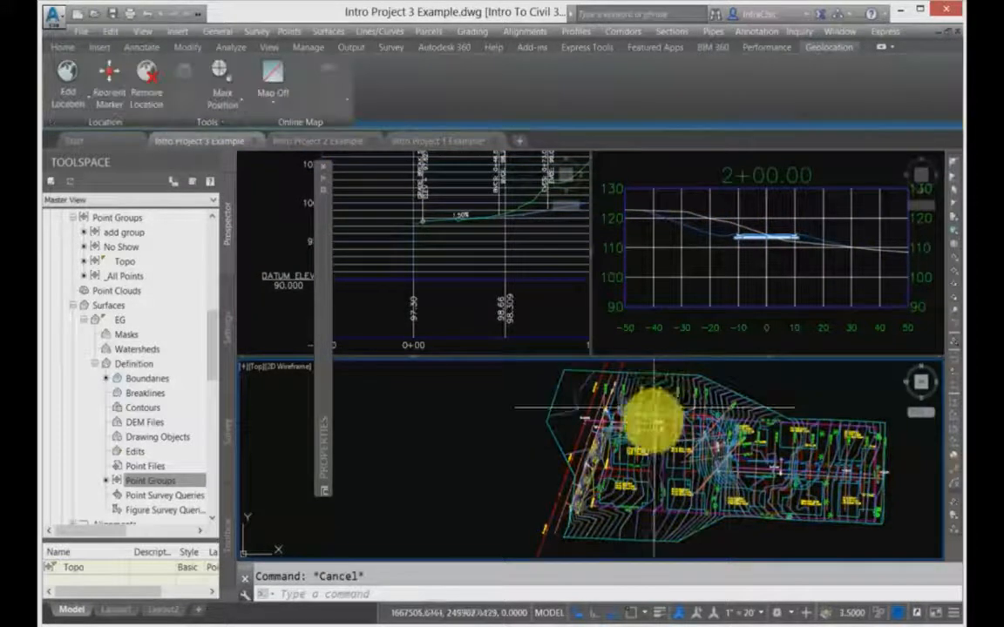
middle_drag(592, 419, 672, 531)
click(694, 464)
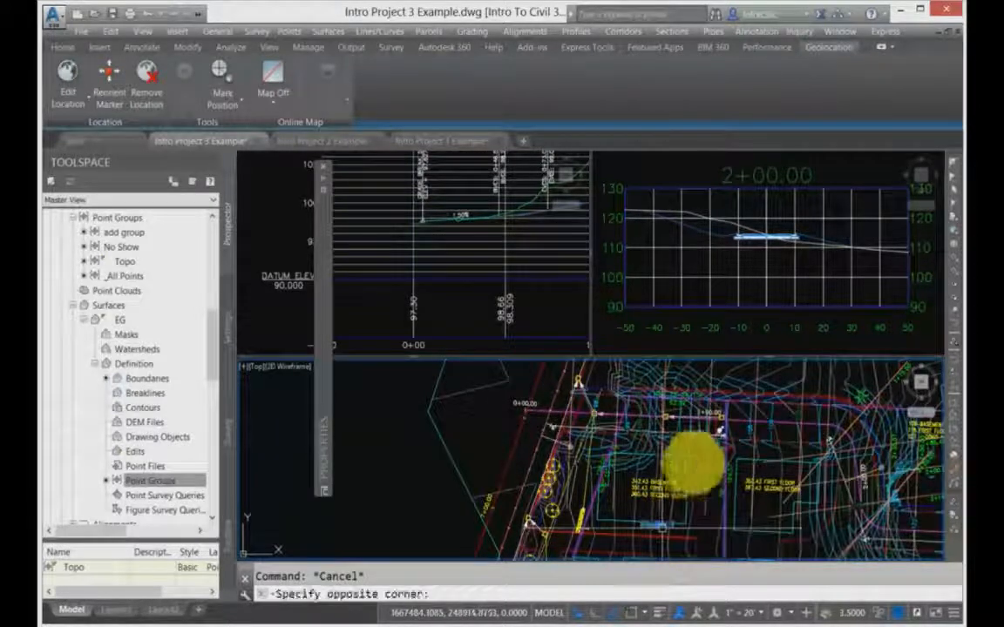
click(657, 410)
scroll(656, 414, down, 3)
key(Escape)
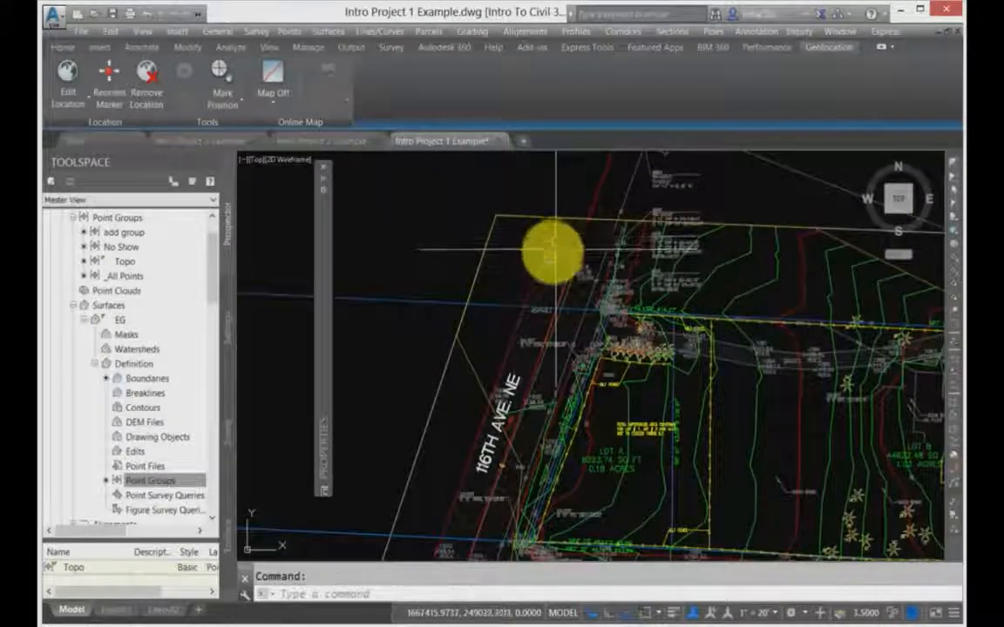
Review the EG surface's definition in the Intro Project 1 Example drawing and select its Point Groups collection
click(86, 325)
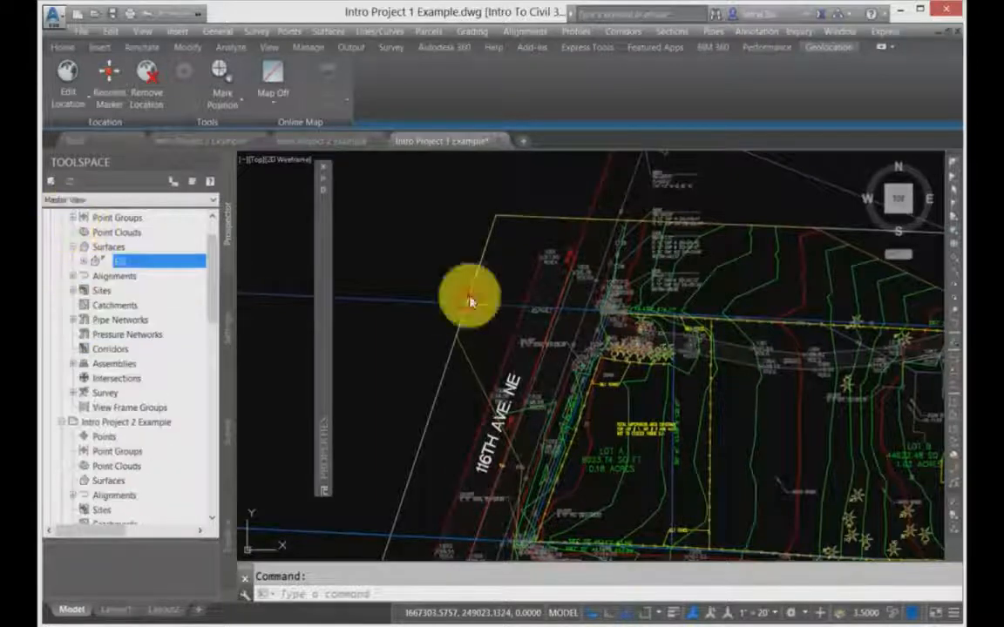
click(468, 293)
click(84, 322)
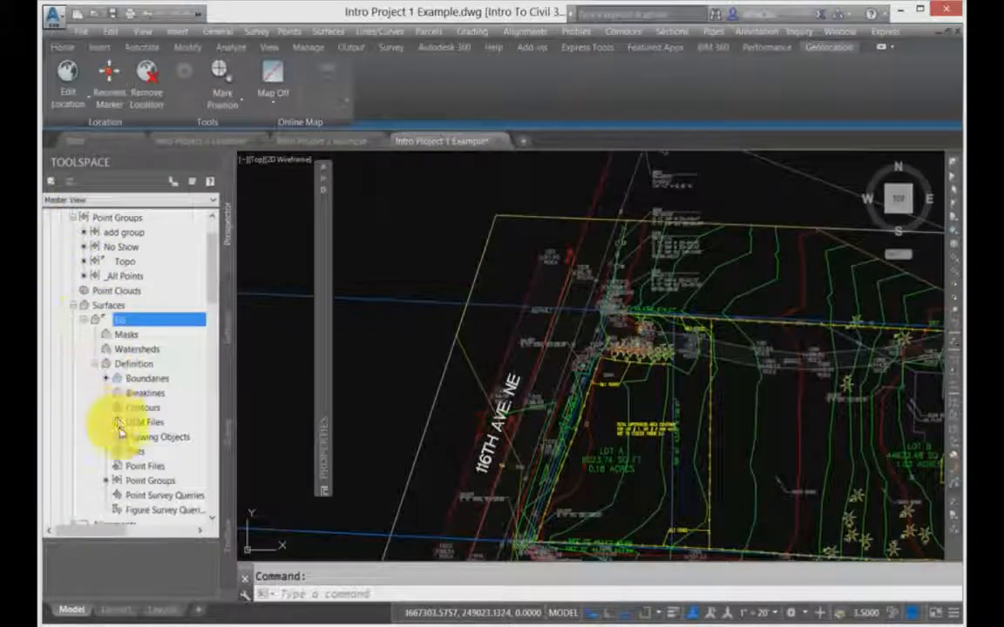
click(129, 480)
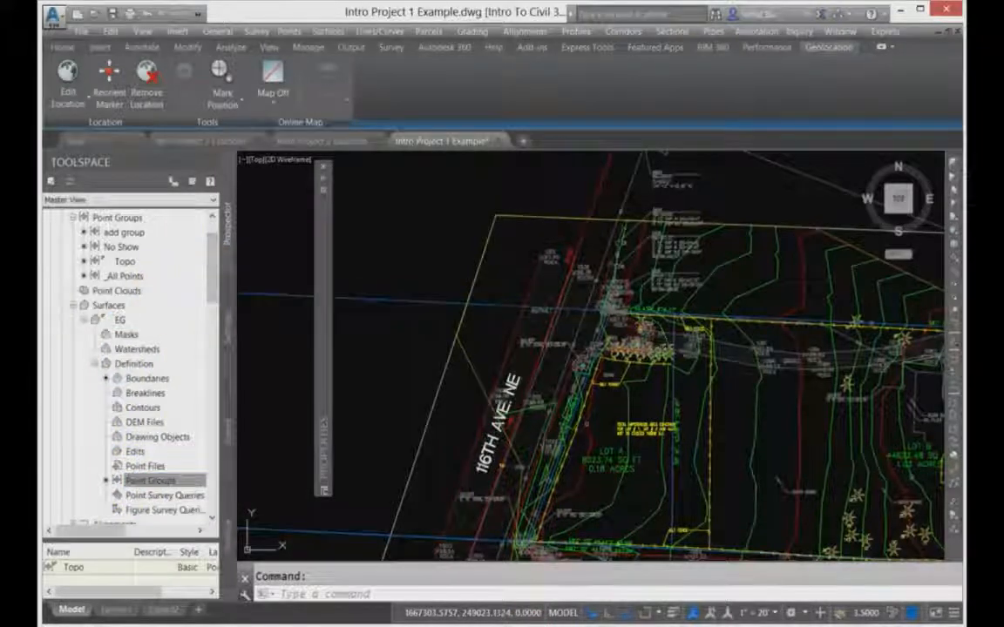
key(alt+Tab)
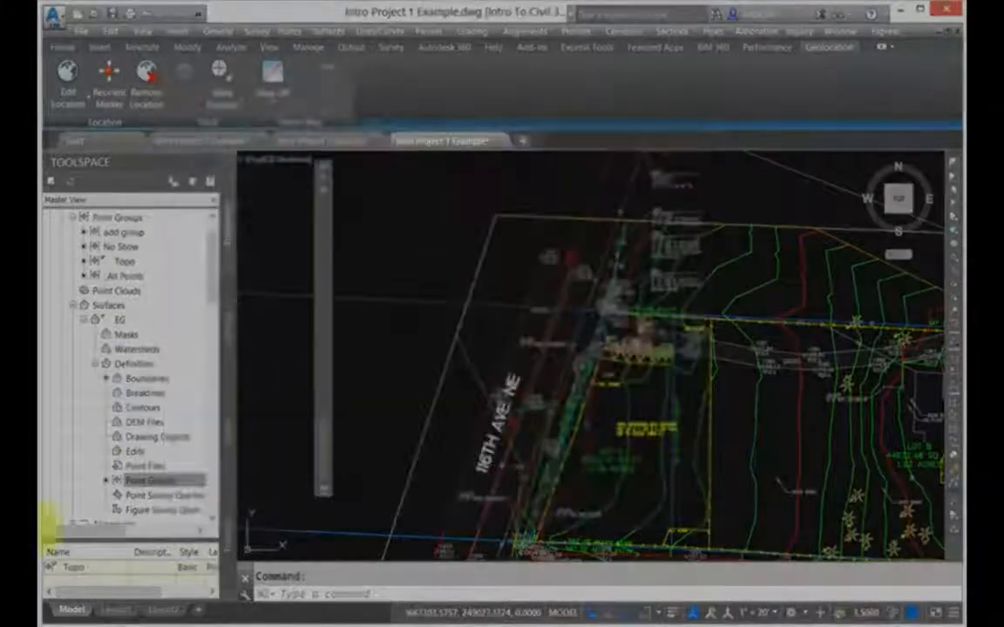
click(142, 479)
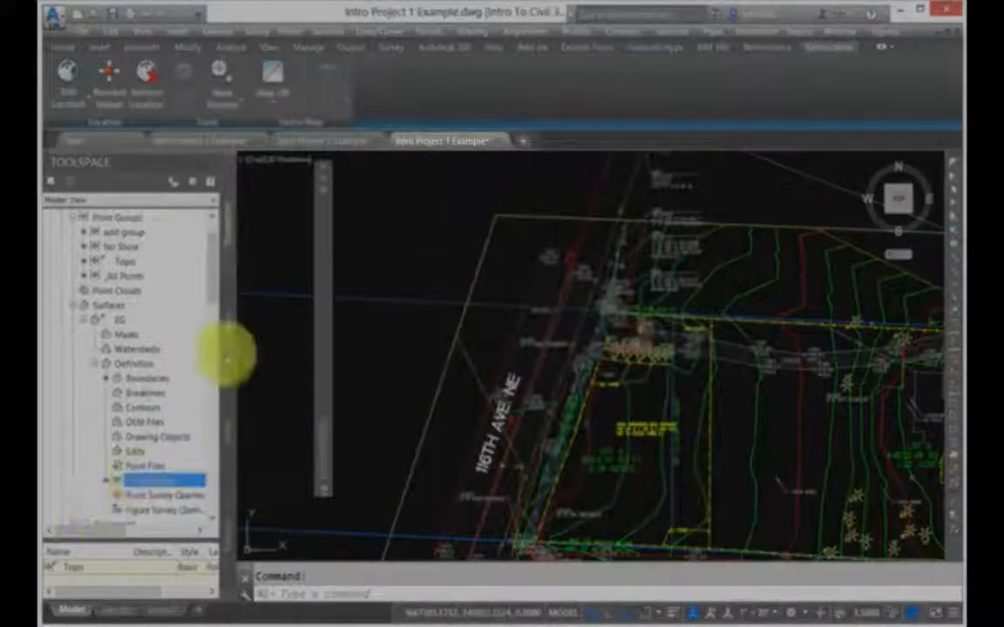
Look at the Intro Project 2 and Intro Project 3 example drawings and return to Intro Project 1 Example
click(346, 142)
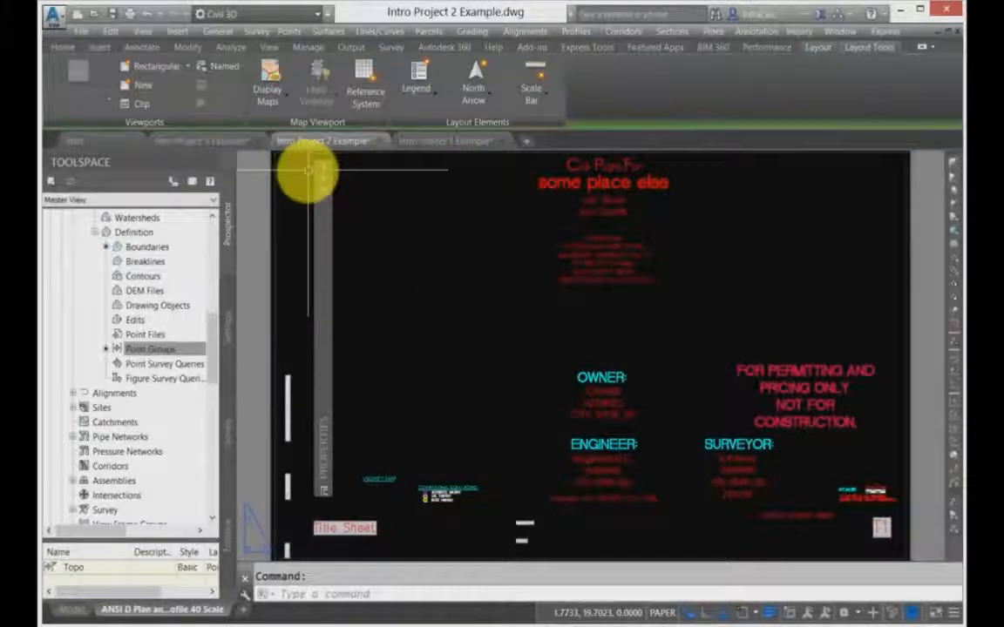
click(228, 141)
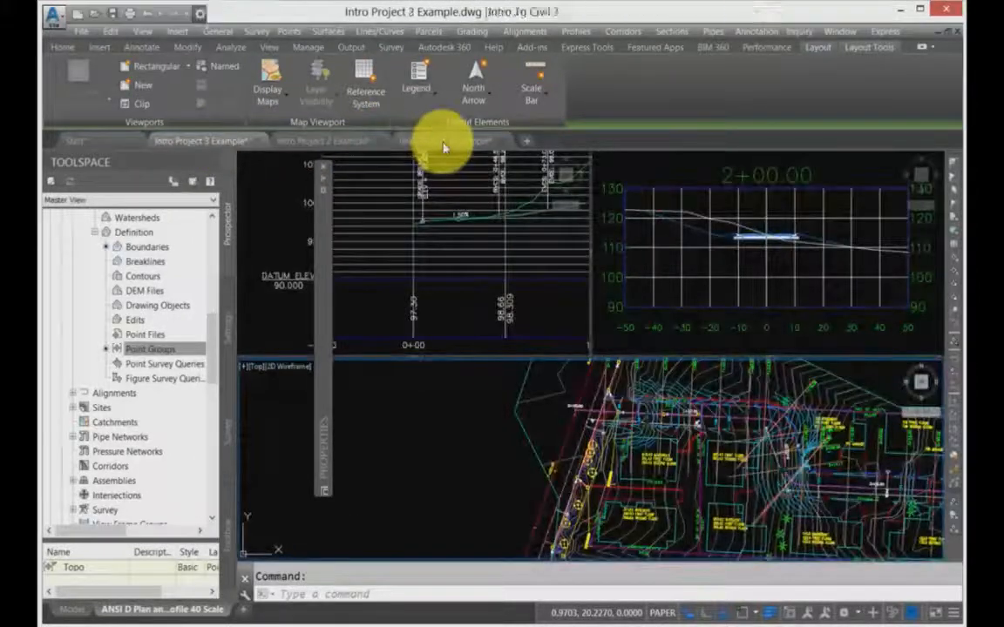
click(443, 142)
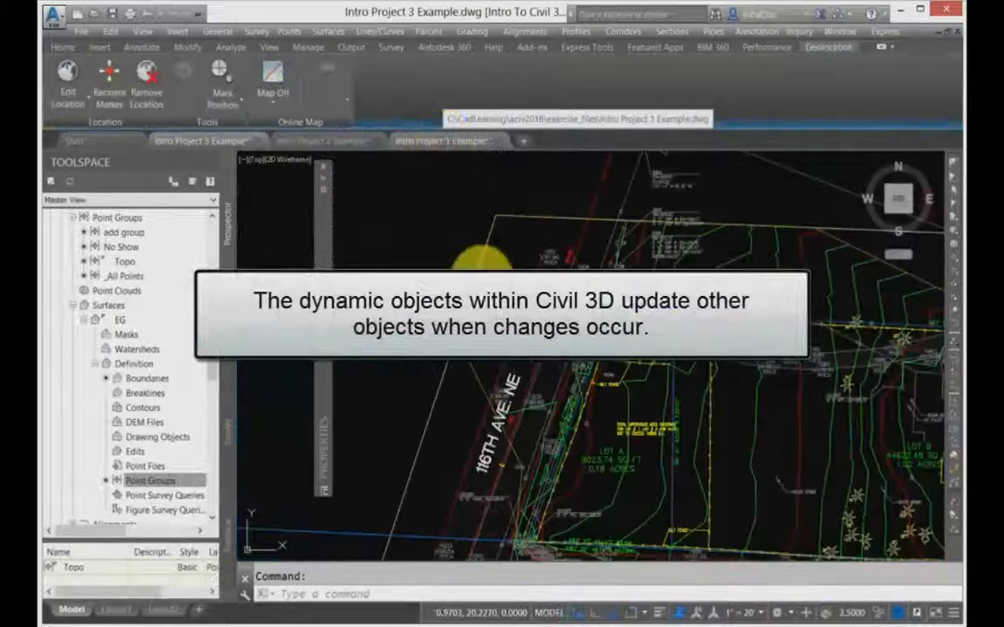
Add the point group "add group" to the EG surface's definition
click(152, 482)
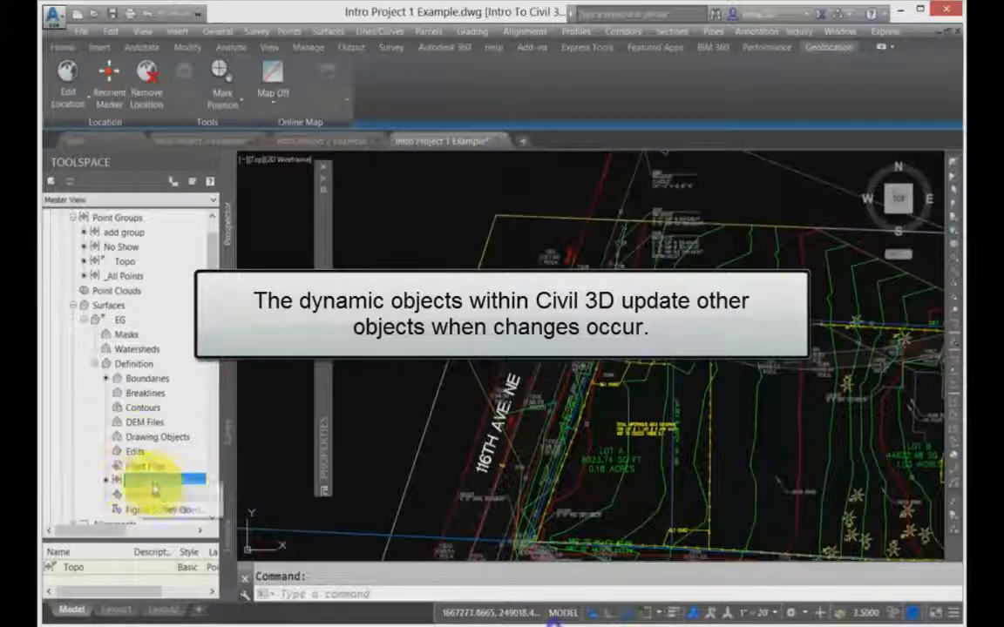
click(169, 491)
click(436, 293)
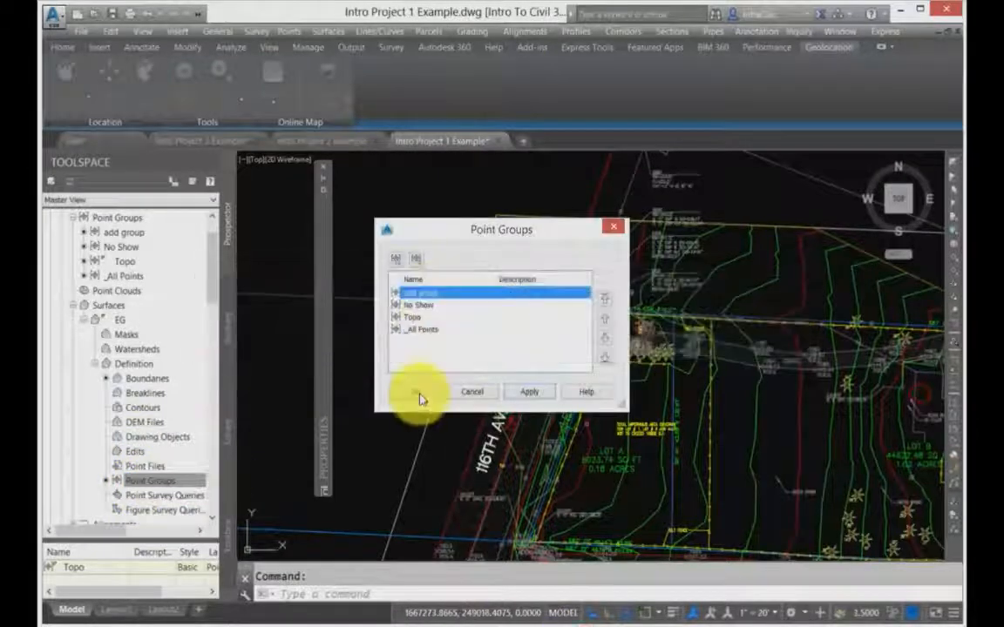
click(419, 398)
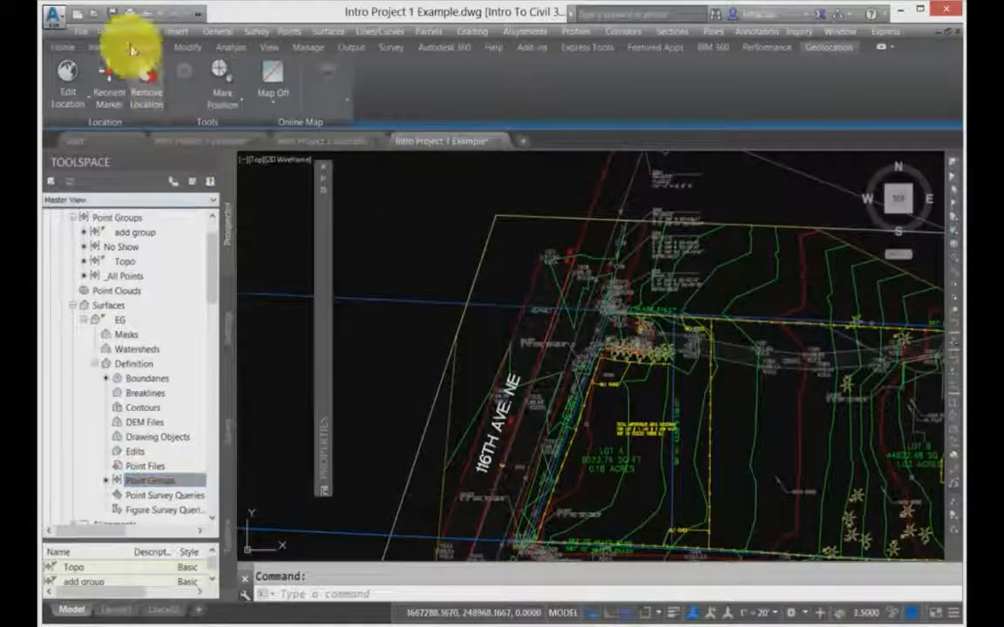
Switch to Intro Project 3 Example and examine its plan view and the start of the profile up close
click(209, 141)
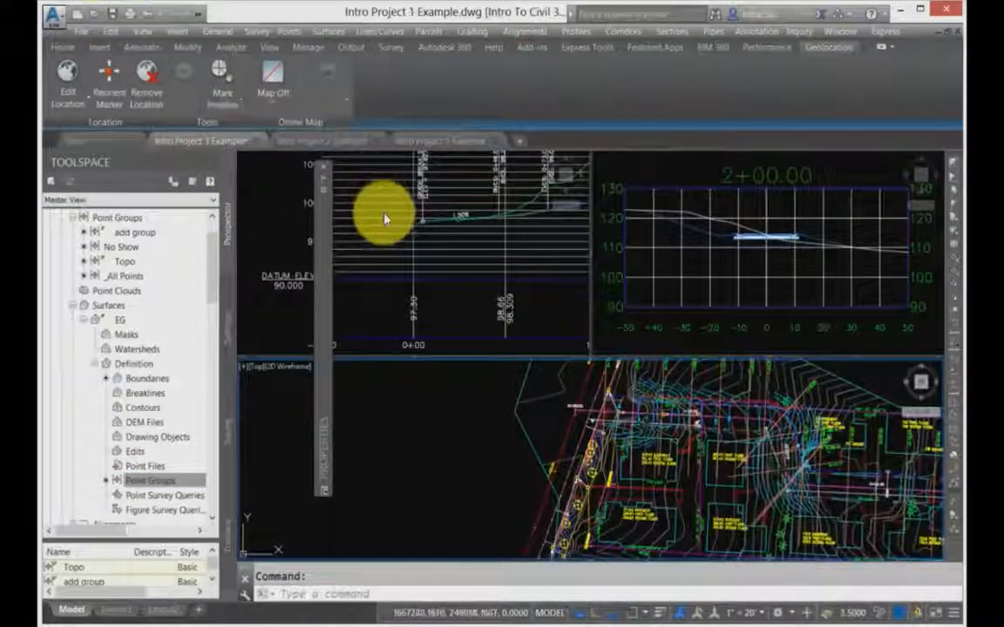
click(860, 289)
scroll(401, 218, up, 2)
click(401, 218)
scroll(402, 218, up, 4)
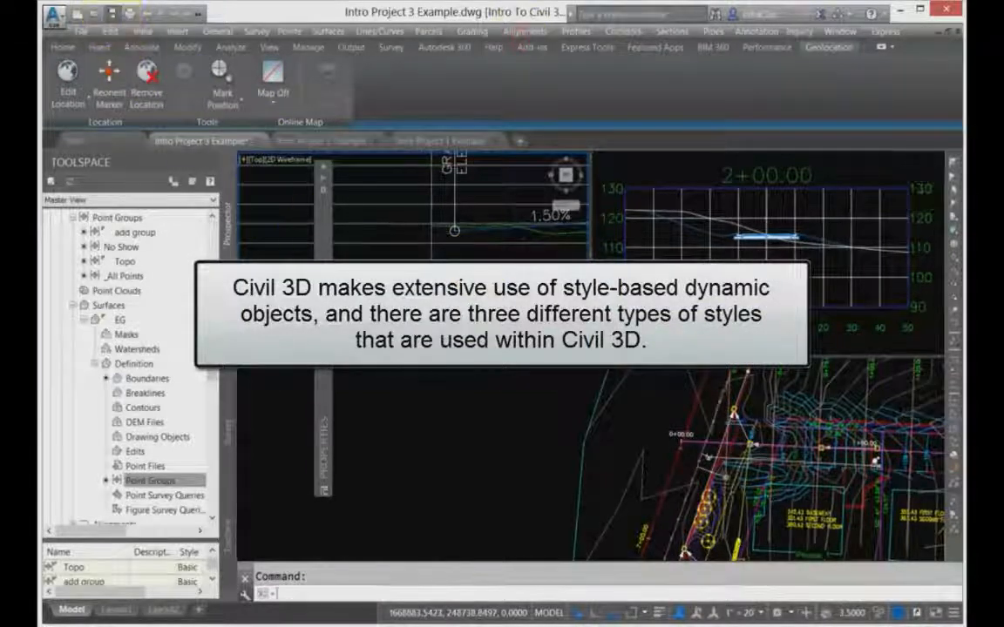
Set the style of the main road surface in the plan viewport to Contours and Triangles
click(802, 396)
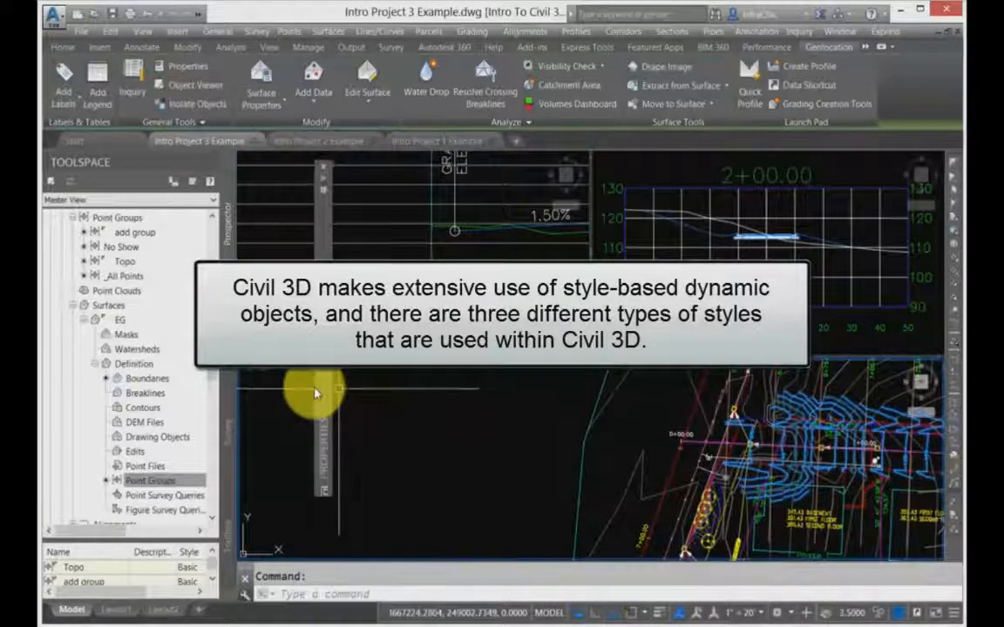
mouse_move(315, 393)
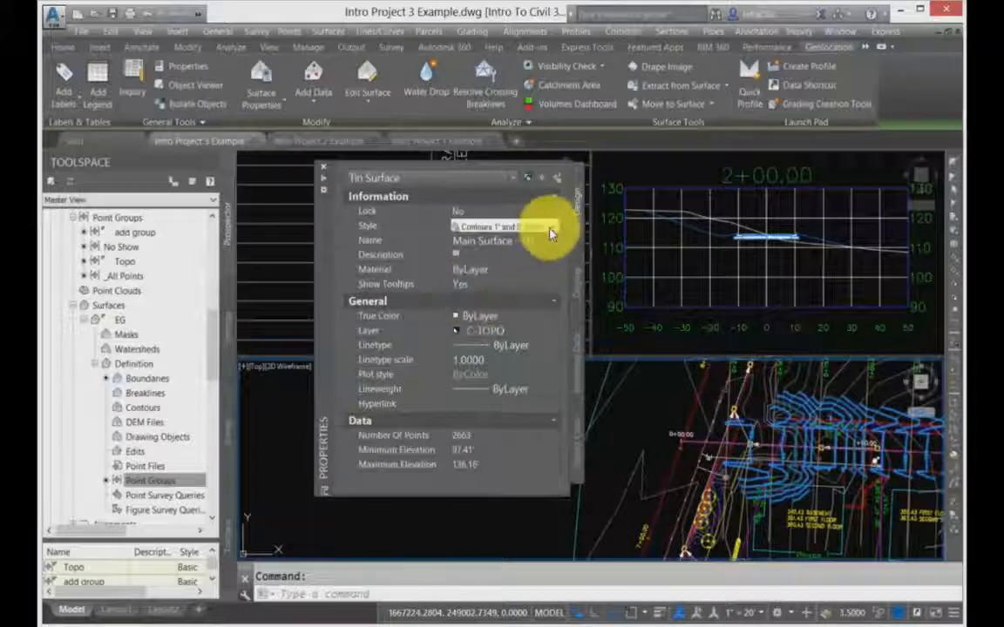
click(551, 228)
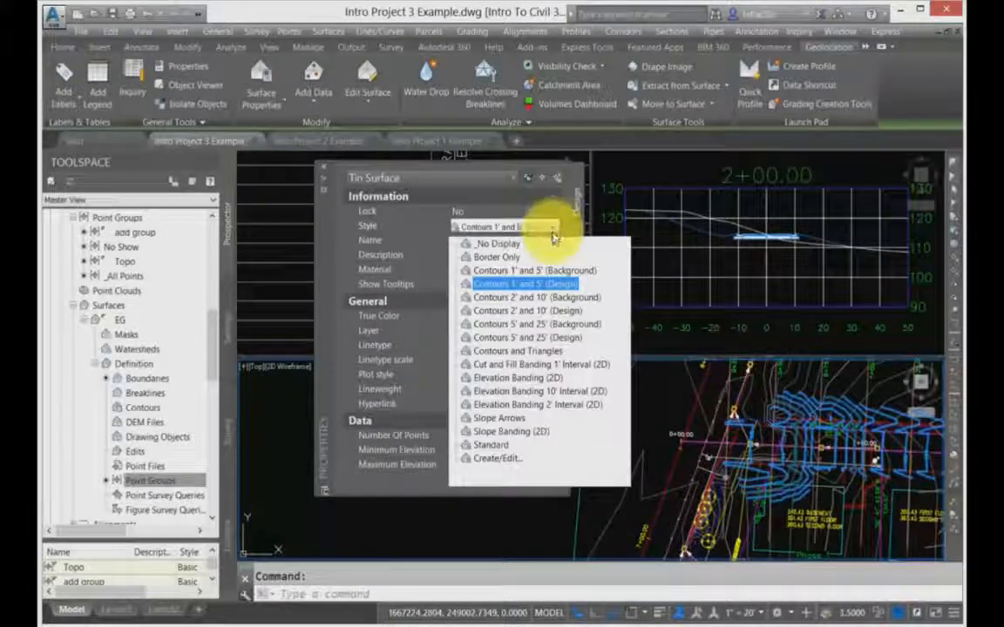
click(547, 357)
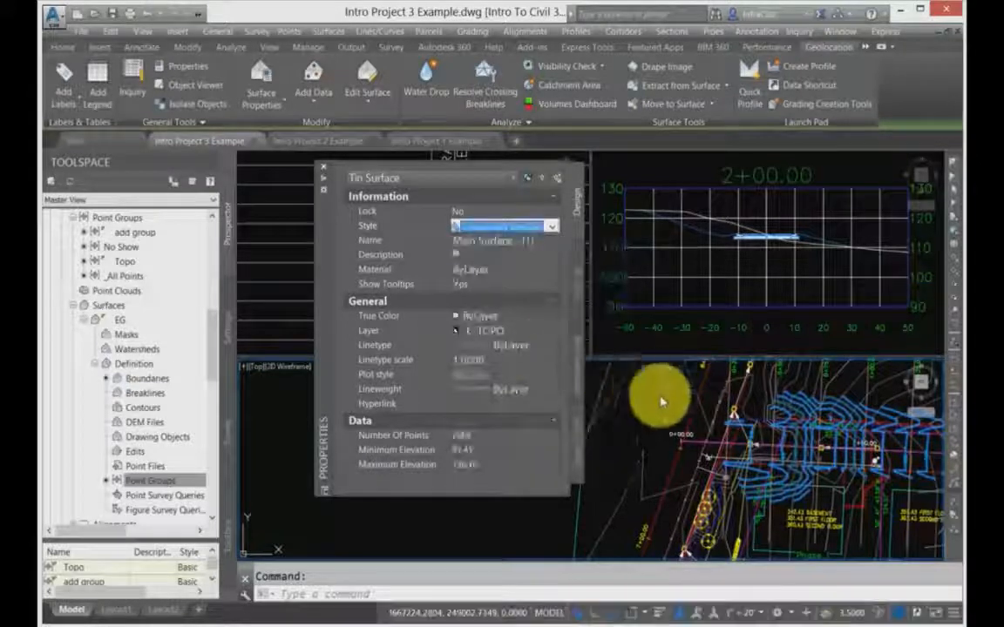
key(Escape)
Change the main road surface's style to Elevation Banding (2D)
click(667, 415)
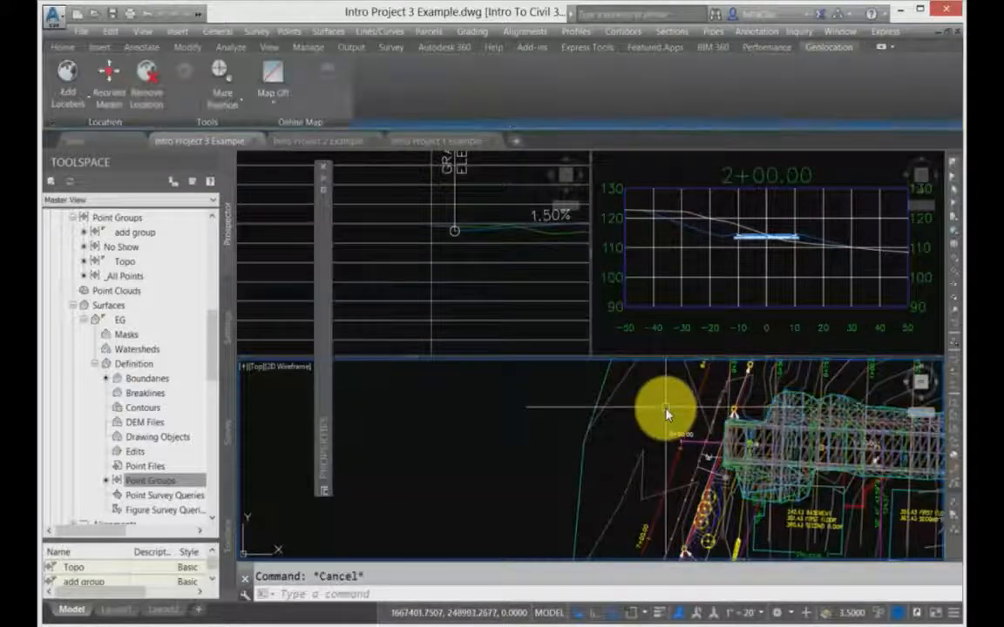
click(718, 415)
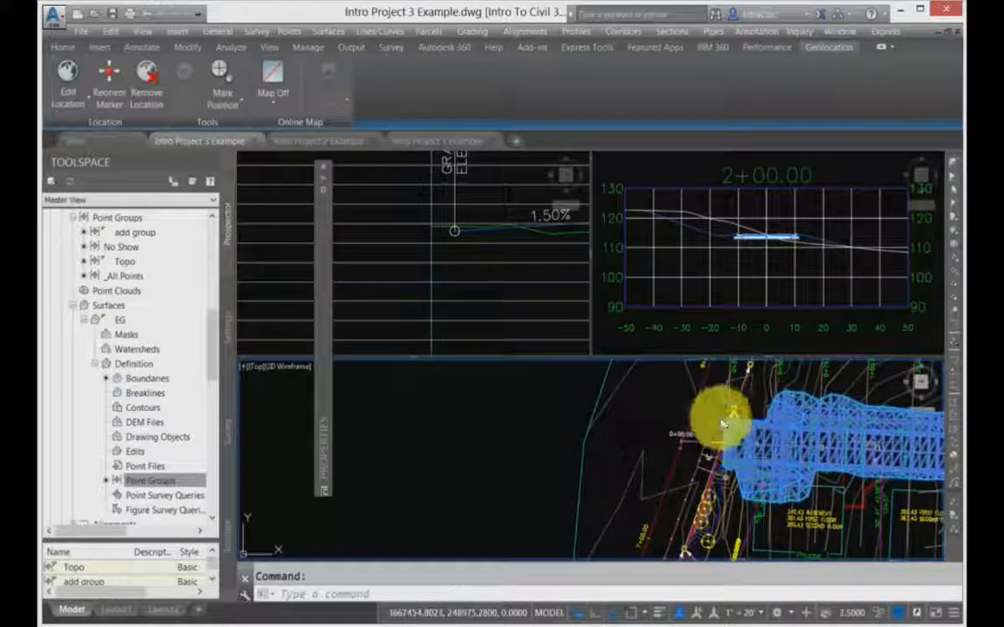
mouse_move(327, 384)
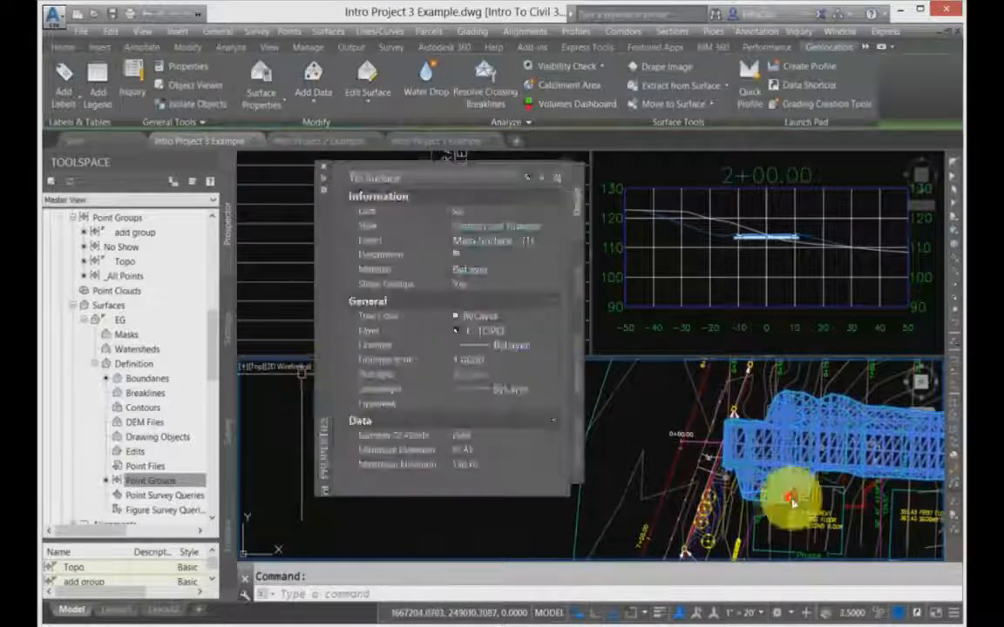
click(491, 230)
click(551, 229)
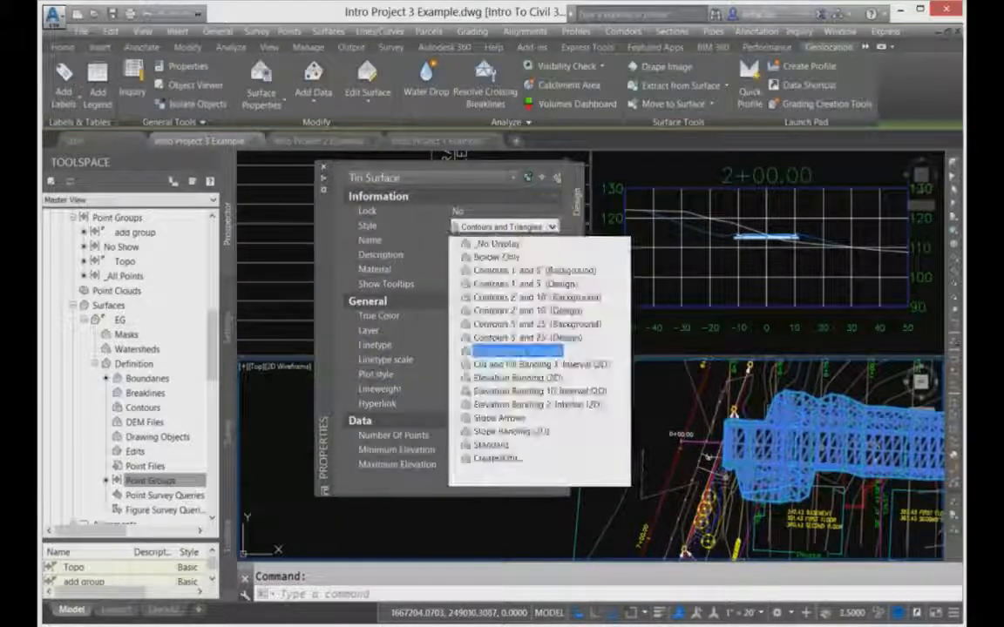
click(527, 378)
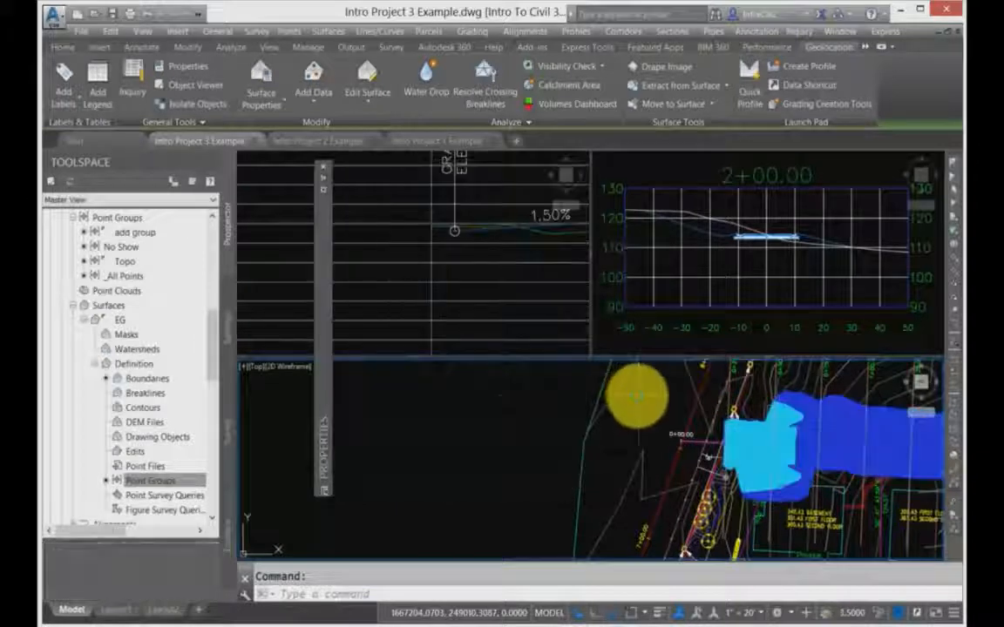
key(Escape)
Change the main road surface's style to Slope Banding (2D)
click(737, 440)
click(731, 427)
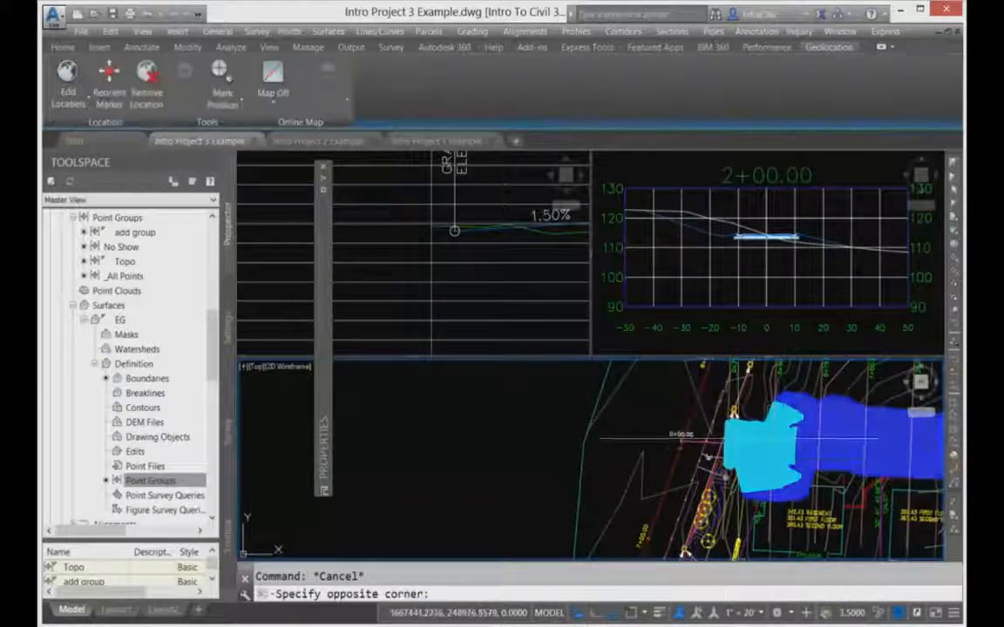
mouse_move(335, 297)
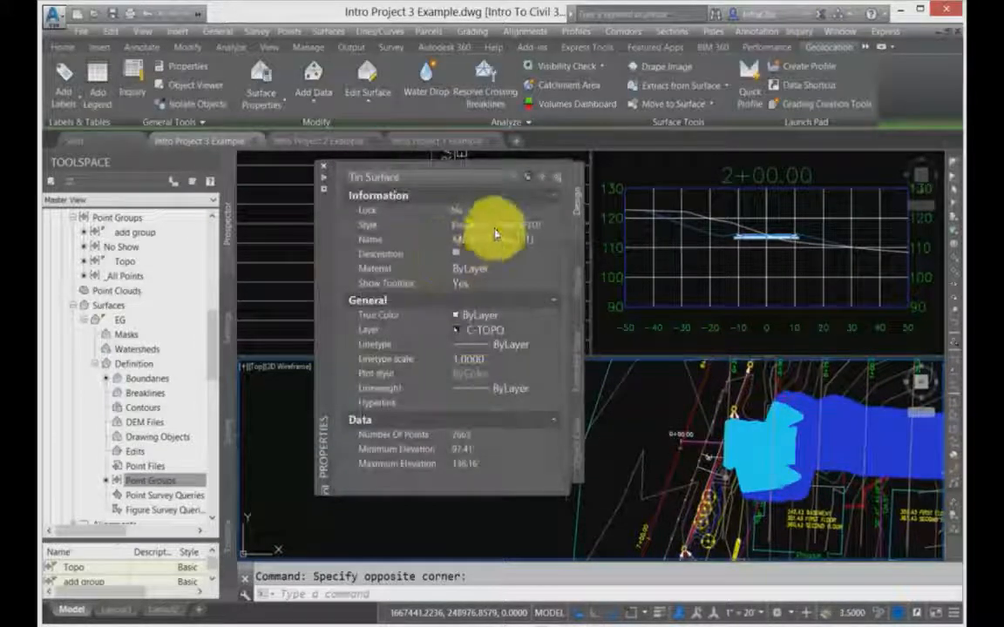
click(475, 227)
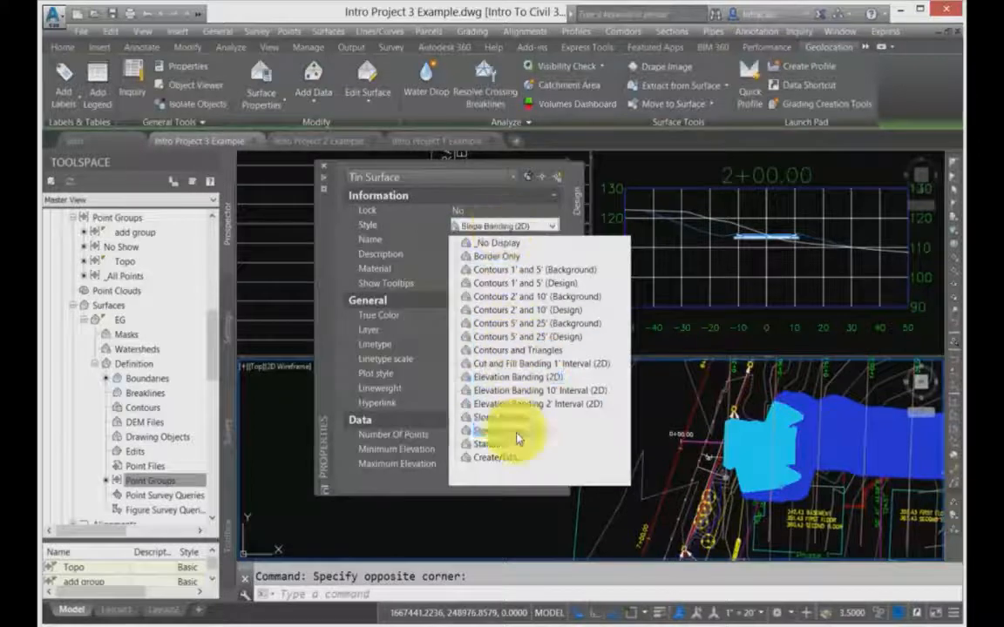
click(518, 434)
key(Escape)
click(385, 418)
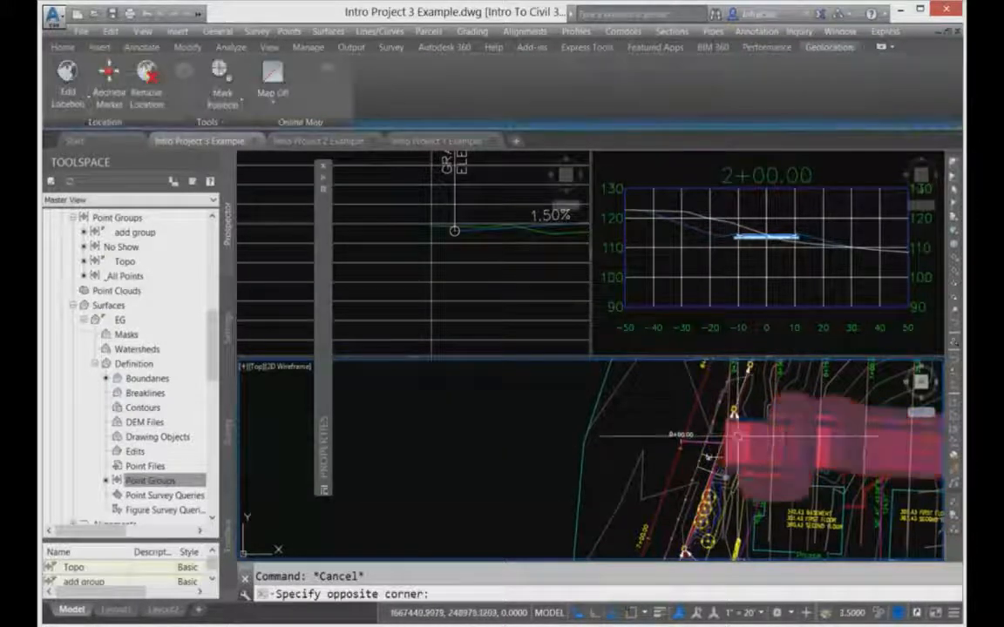
Set the main road surface's style to Slope Arrows and inspect the arrows along the road
click(324, 405)
mouse_move(321, 403)
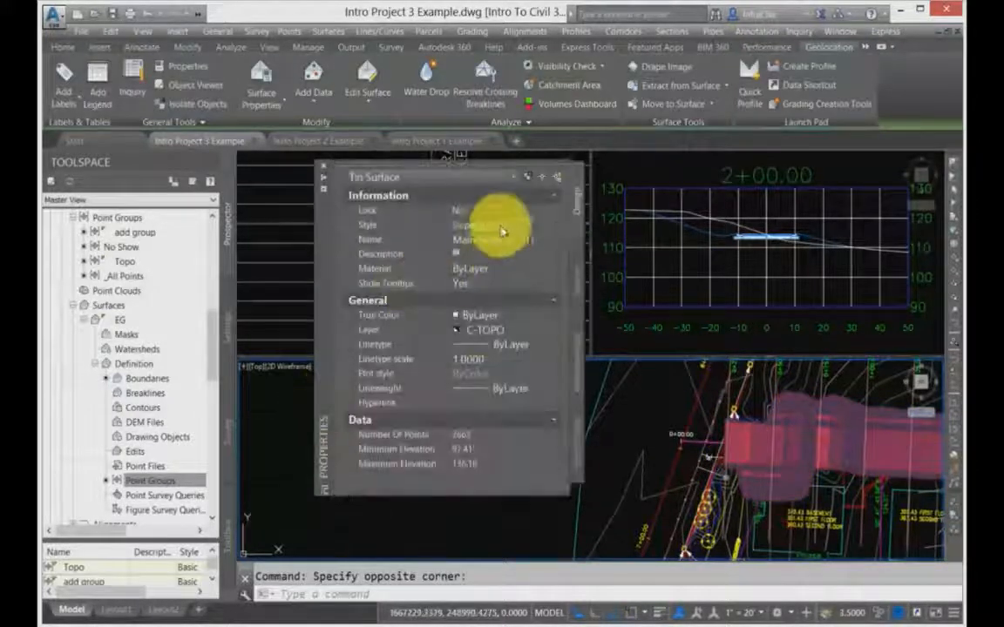
click(501, 226)
click(497, 430)
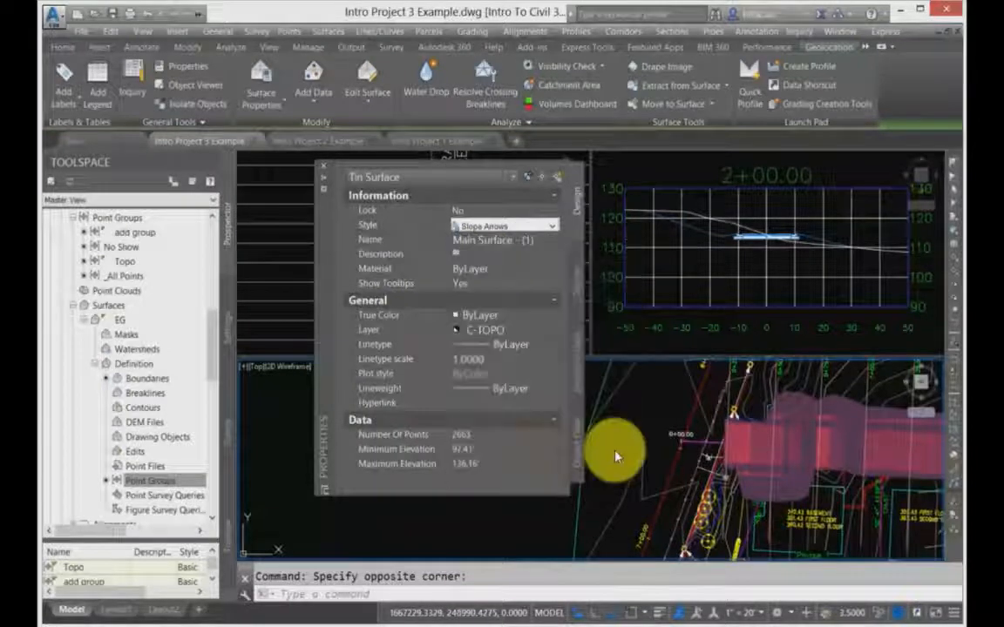
key(Escape)
scroll(762, 449, up, 6)
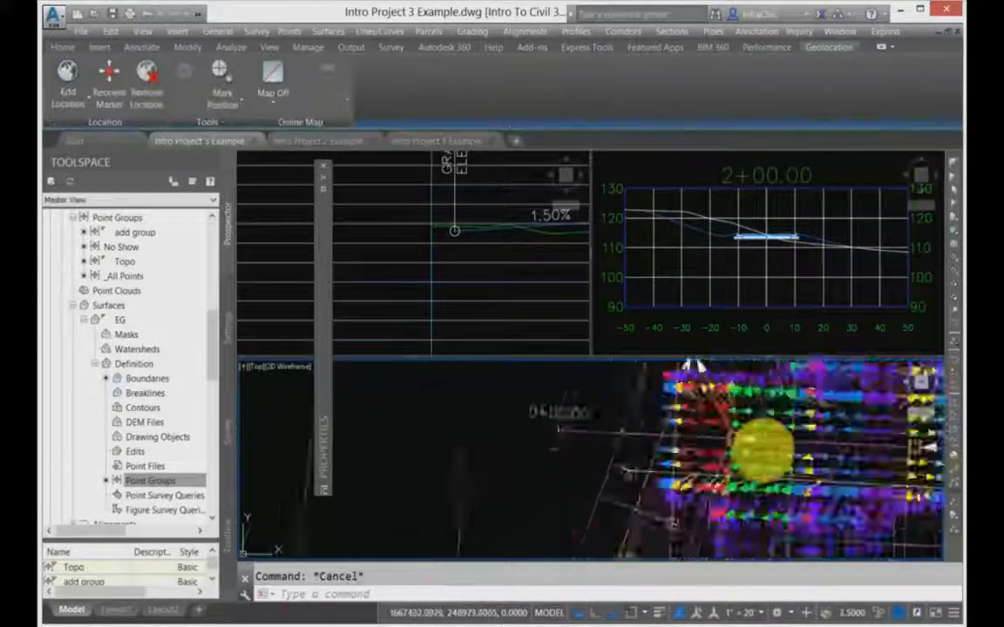
scroll(475, 447, down, 5)
scroll(475, 445, down, 3)
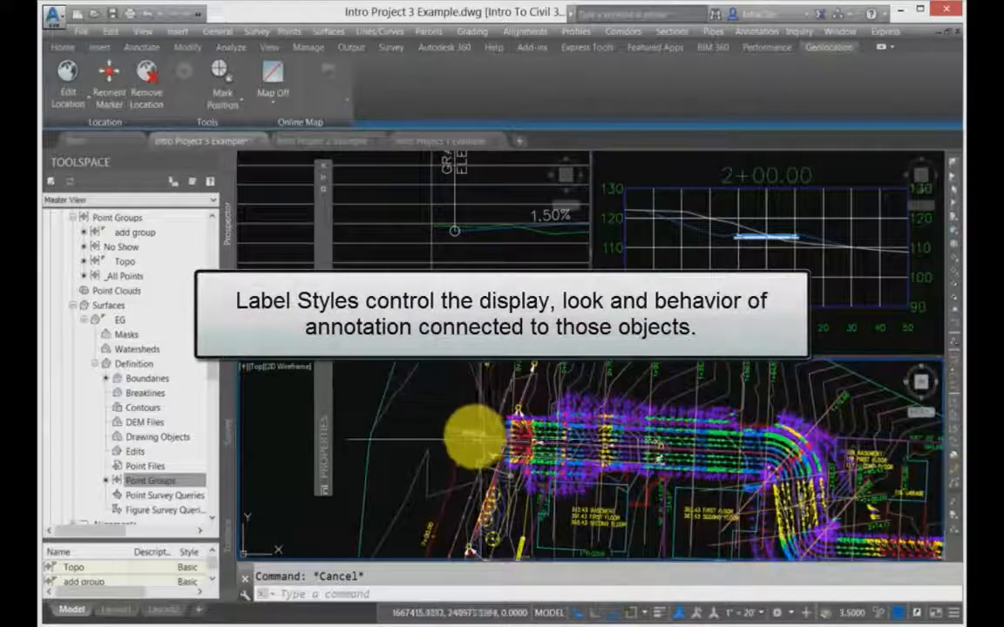
Change the Main alignment's major station label style to one with STA labels perpendicular to the alignment
scroll(463, 436, up, 5)
click(455, 431)
right_click(453, 427)
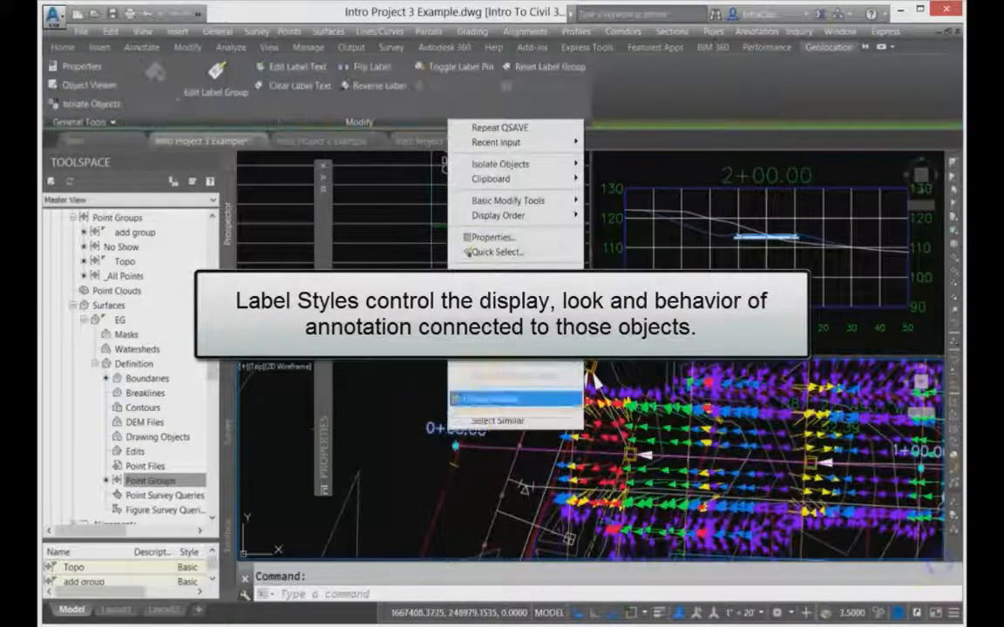
click(571, 375)
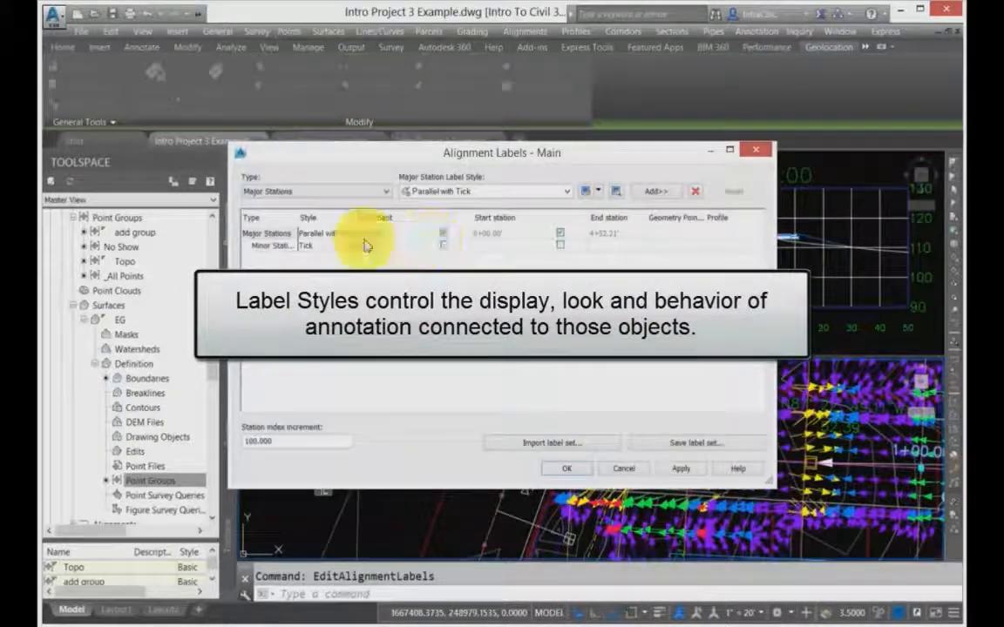
click(333, 236)
click(353, 233)
click(494, 249)
click(505, 279)
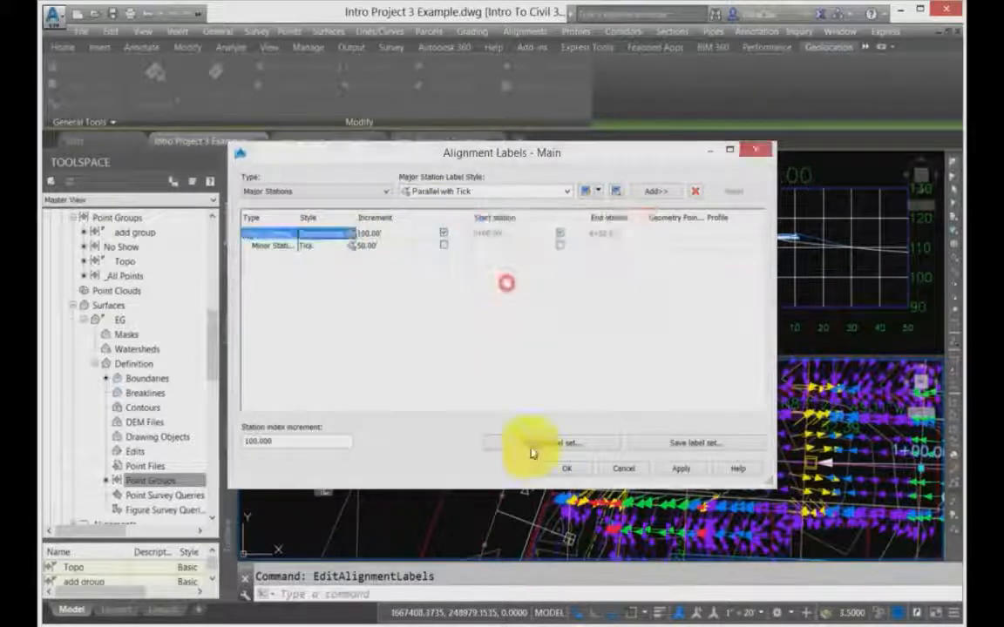
click(567, 468)
scroll(454, 444, down, 3)
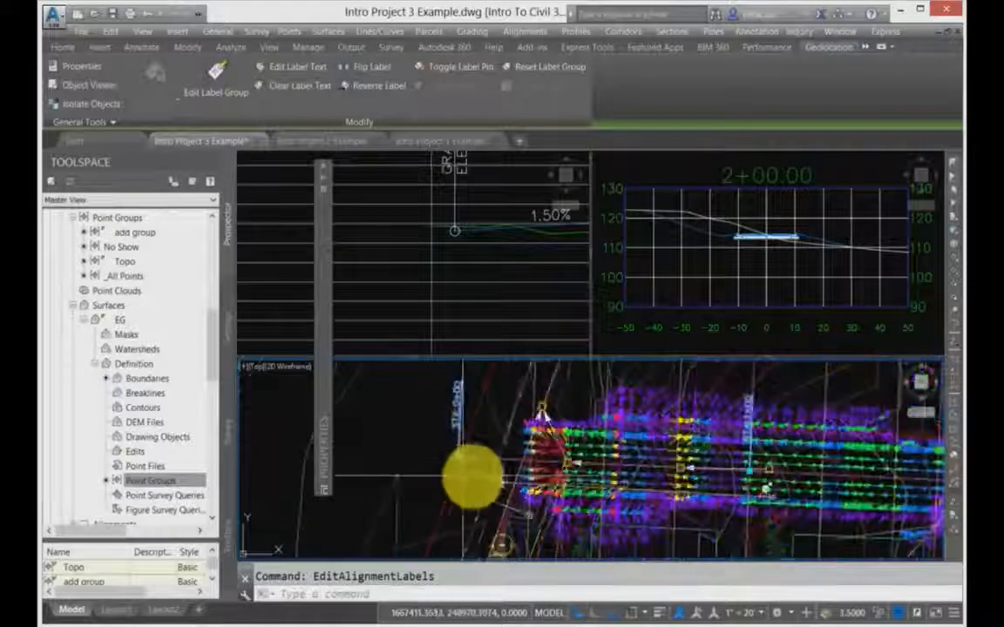
key(Escape)
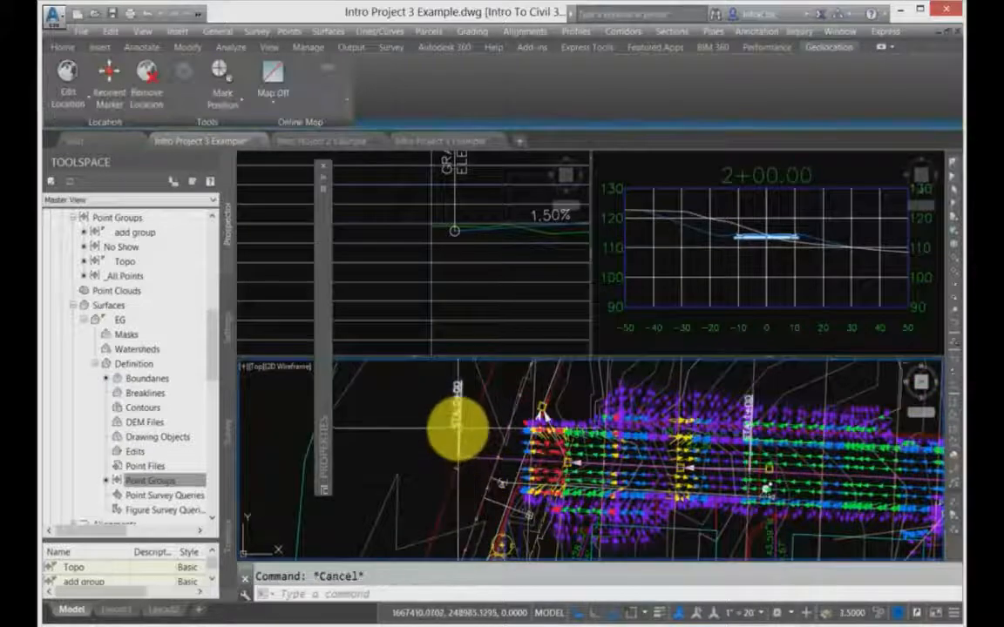
Review the Parcel Area Table's style, split and reactivity settings in its table properties
scroll(404, 421, down, 3)
scroll(623, 448, down, 2)
scroll(758, 462, down, 2)
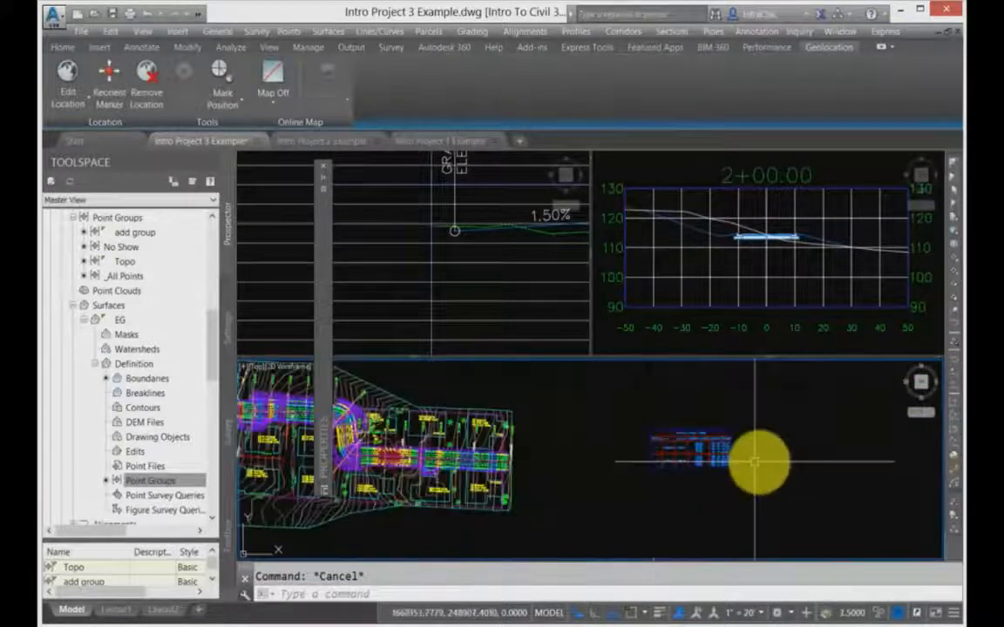
scroll(758, 462, up, 5)
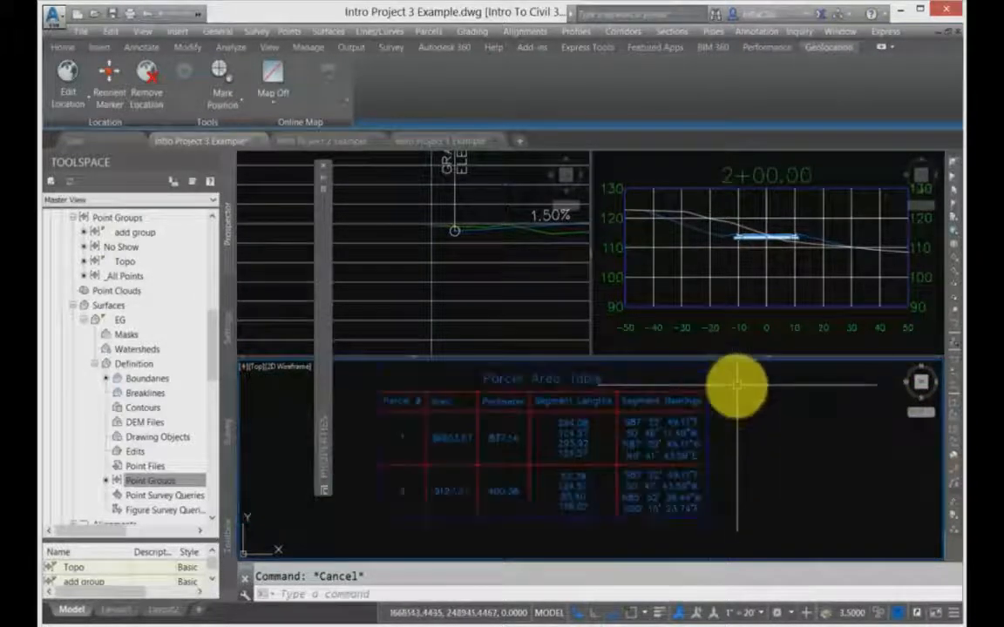
click(725, 457)
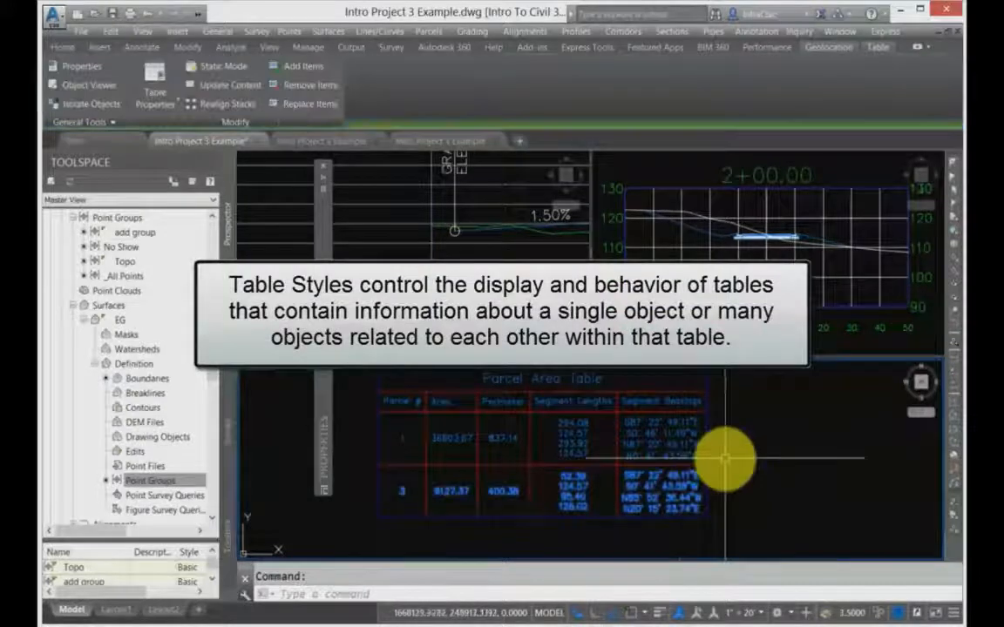
key(Escape)
click(556, 436)
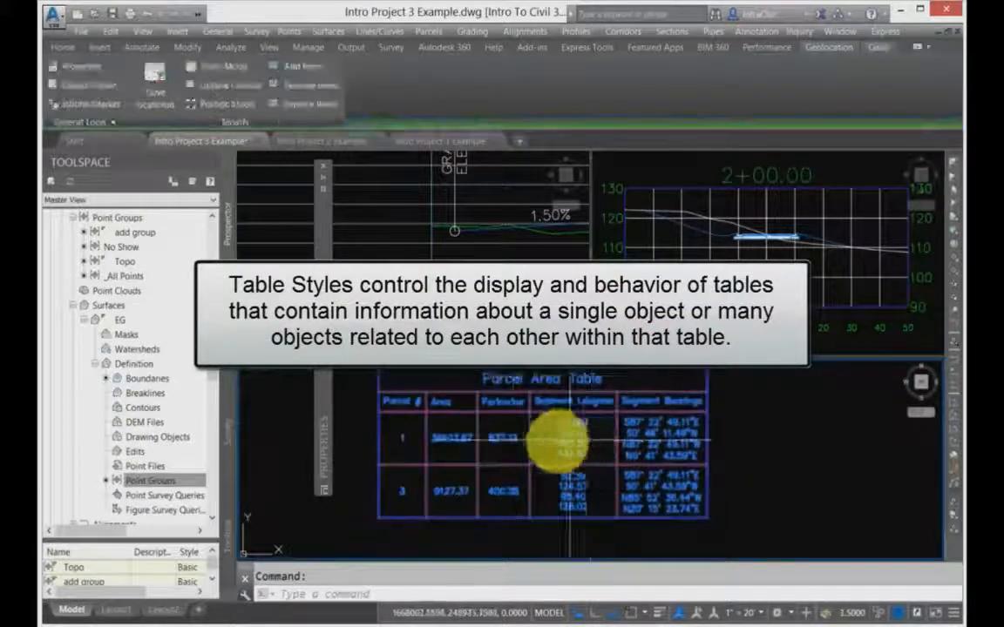
scroll(483, 410, down, 3)
click(444, 394)
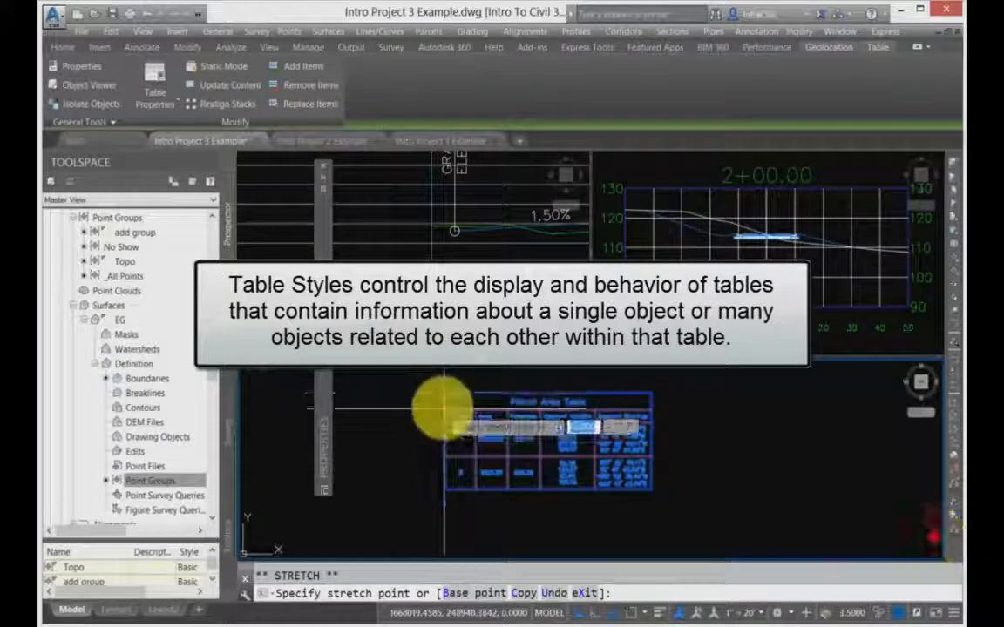
key(Escape)
right_click(446, 408)
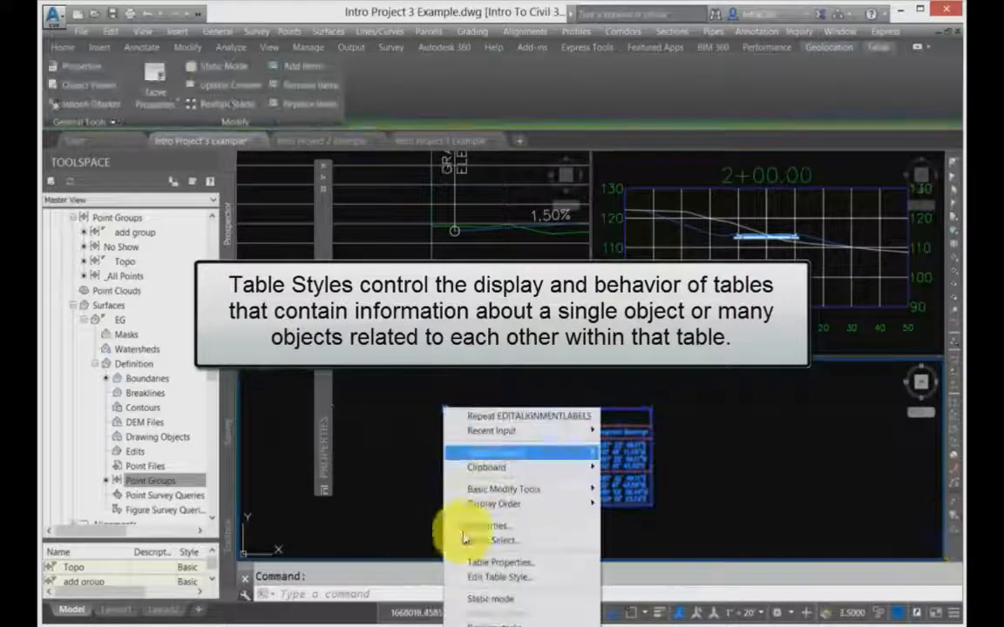
click(473, 563)
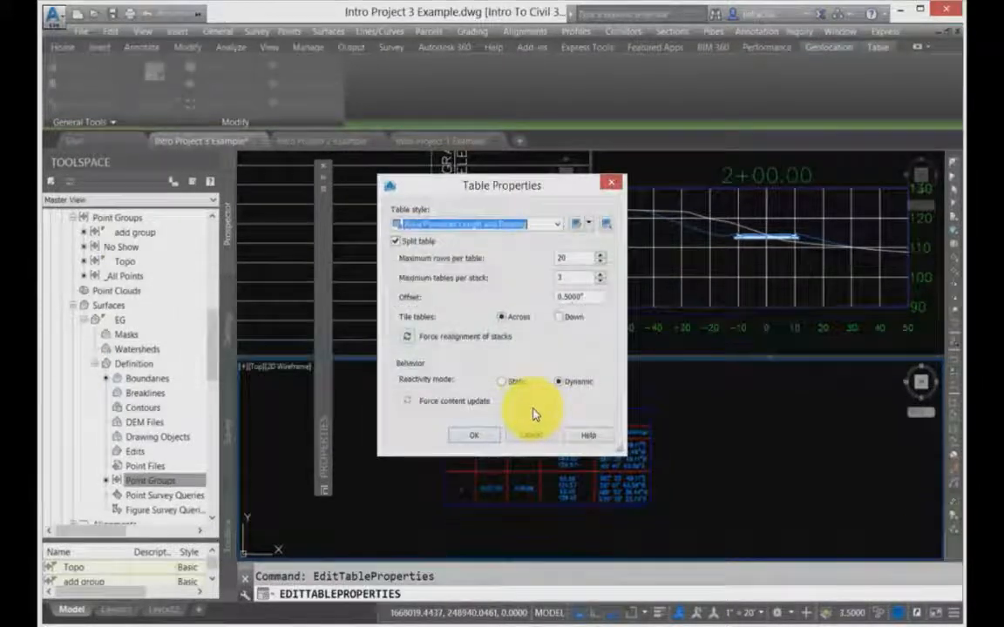
click(482, 440)
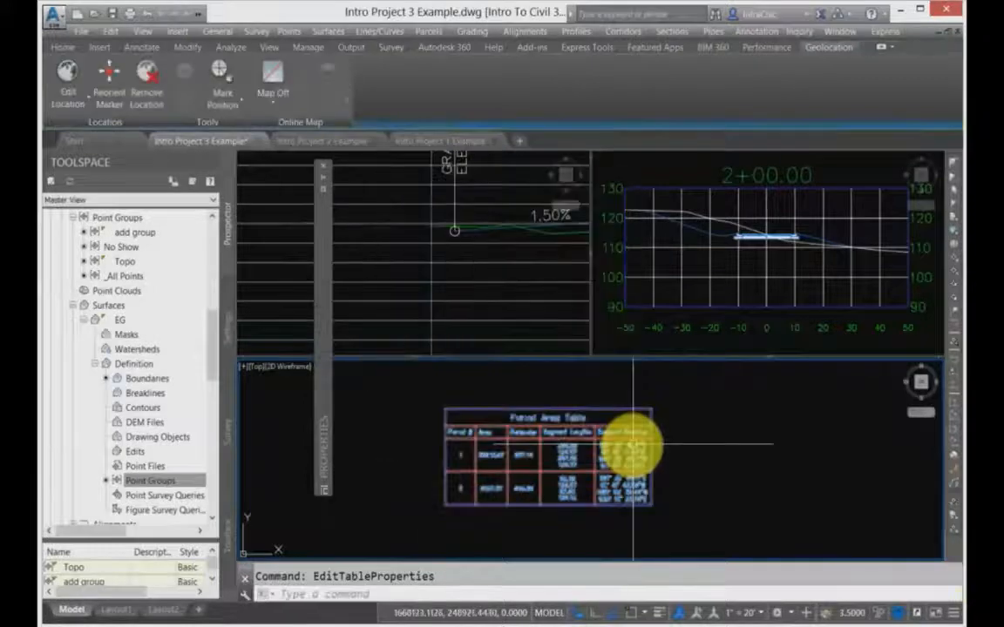
Set the main road surface's style to Contours 1' and 5' (Design)
scroll(717, 417, down, 5)
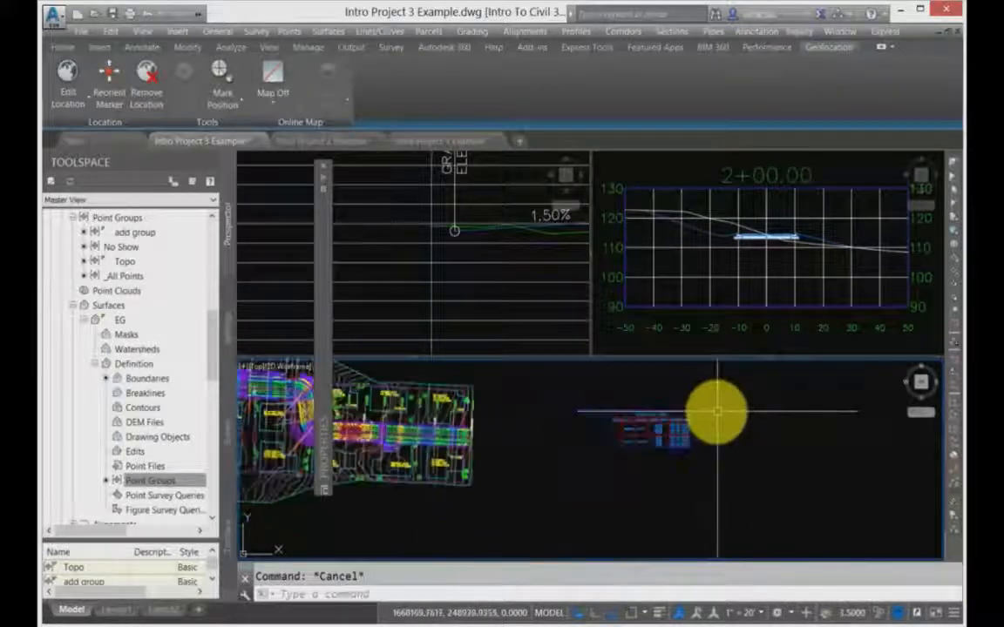
scroll(720, 433, down, 3)
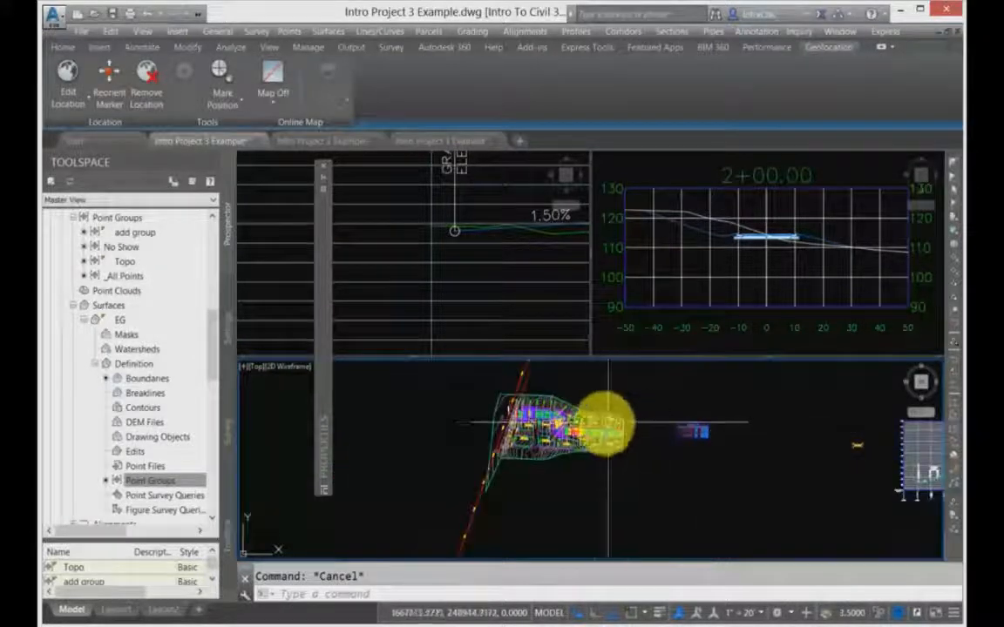
scroll(523, 411, up, 5)
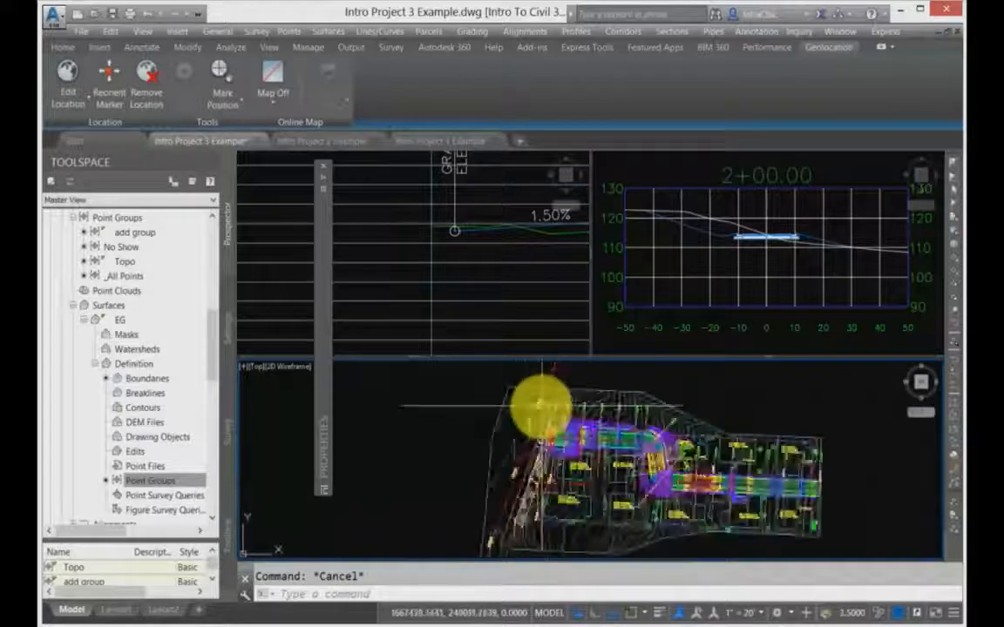
scroll(541, 406, up, 4)
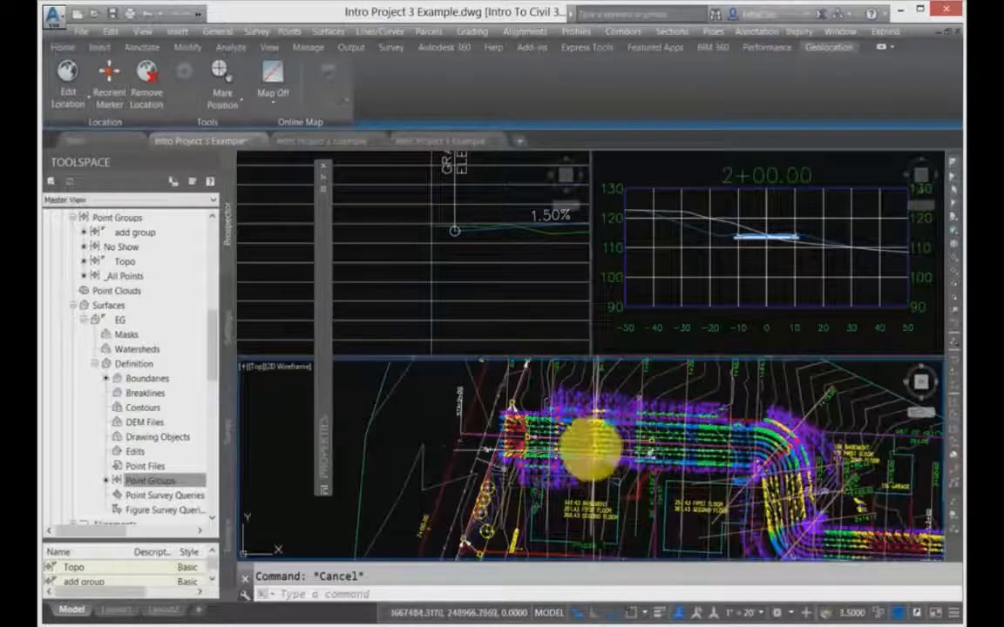
click(381, 420)
mouse_move(325, 404)
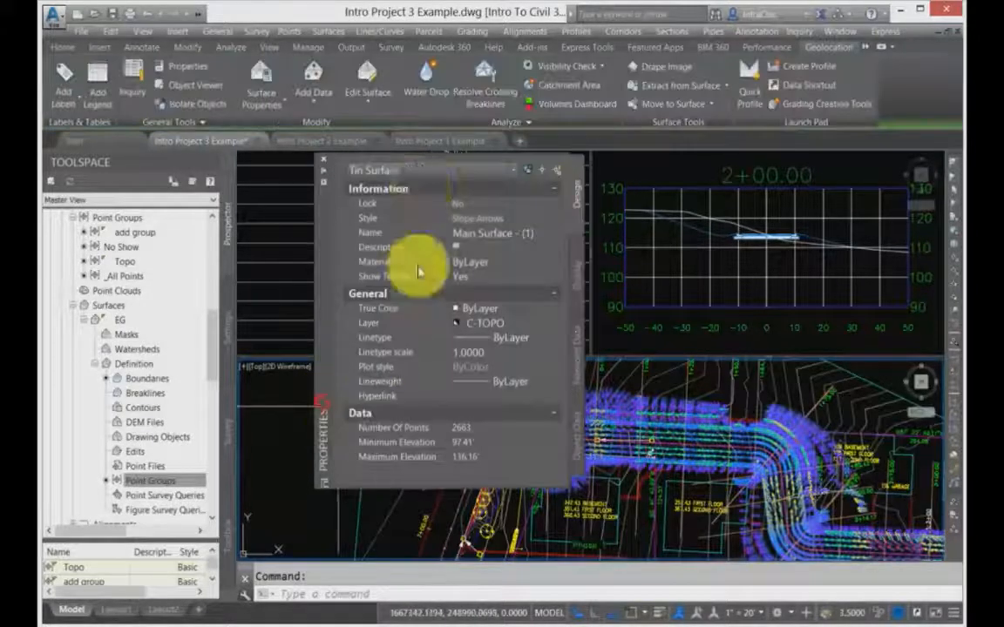
click(475, 219)
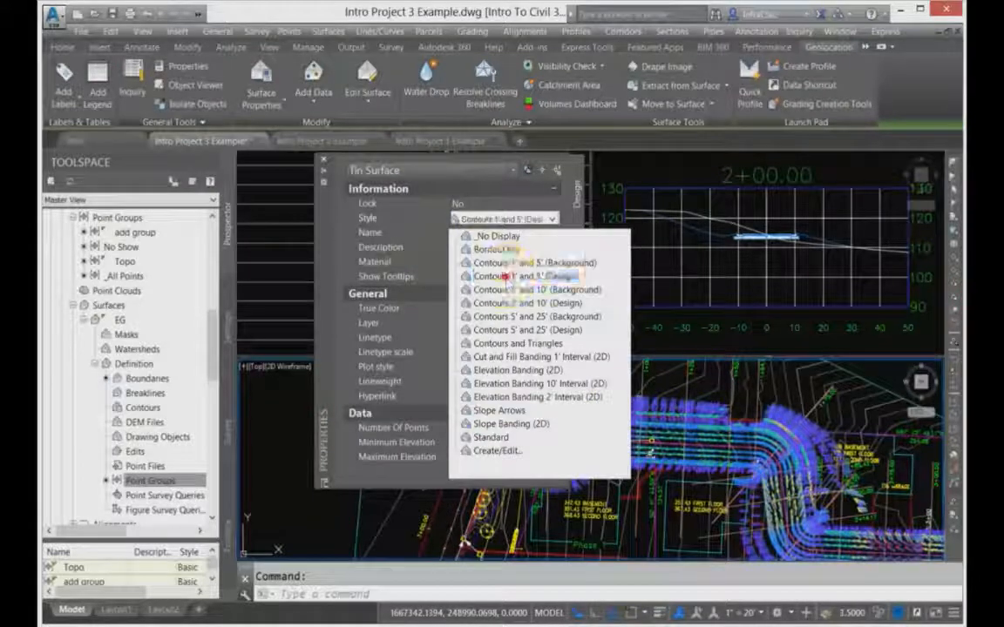
click(503, 277)
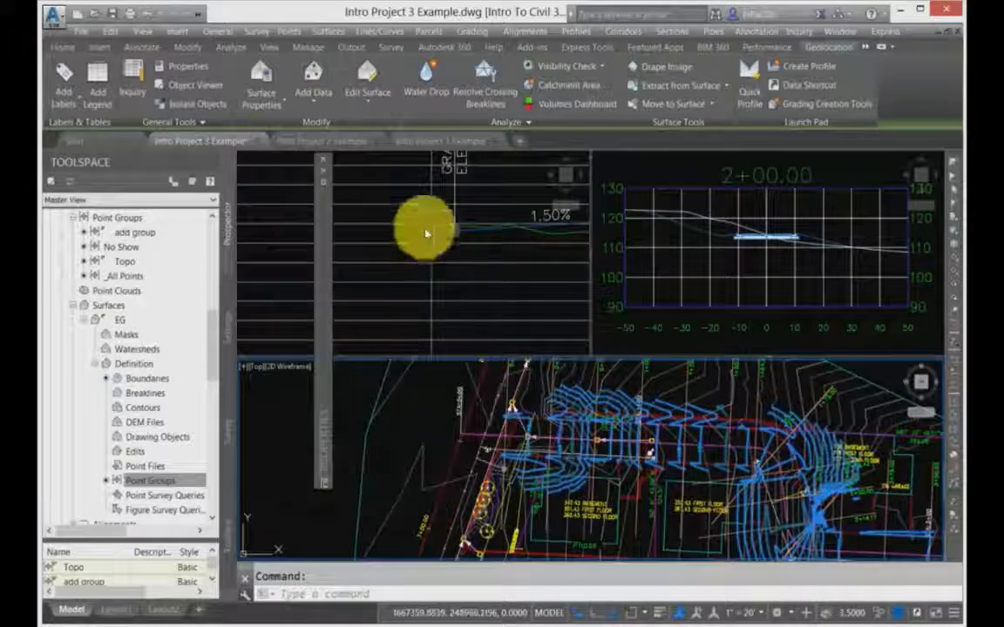
Switch to the Intro Project 2 Example drawing and view its title sheet
click(355, 140)
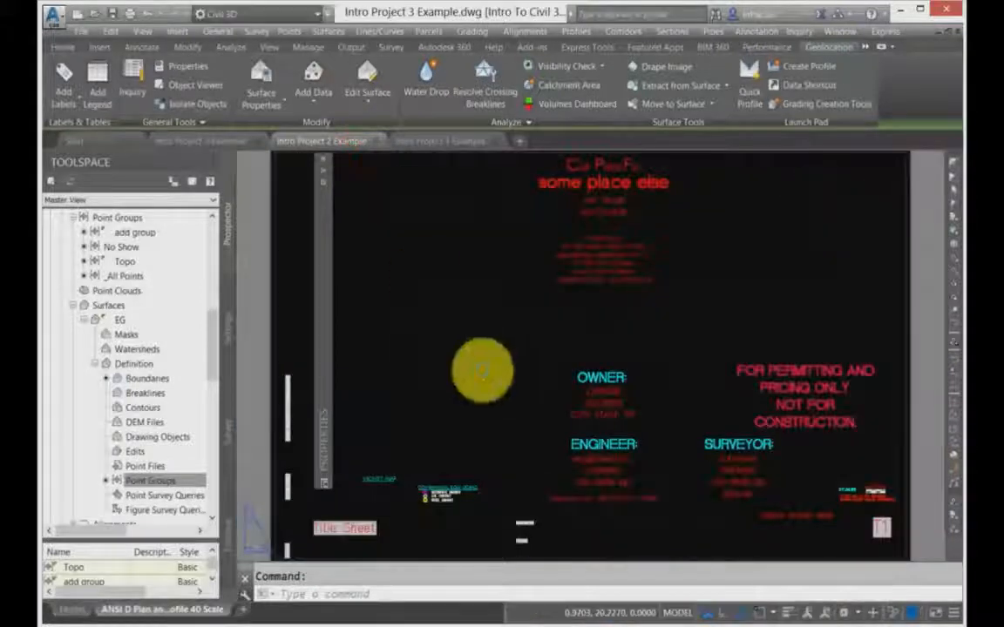
click(811, 390)
key(Escape)
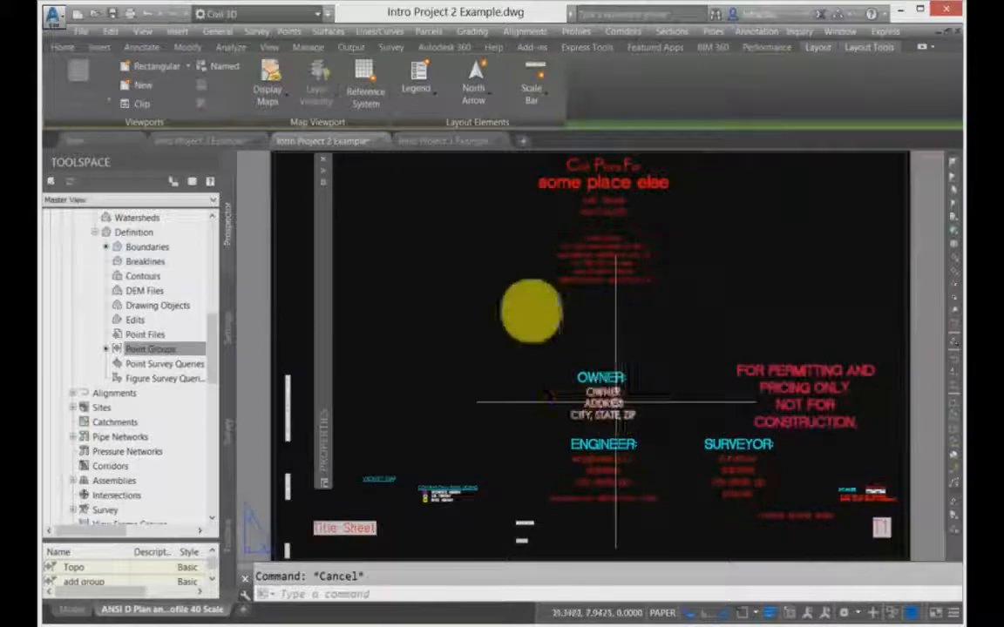
Switch to the Intro Project 1 Example drawing, view the LDD Folder Example folder in File Explorer, and return to the drawing
click(440, 141)
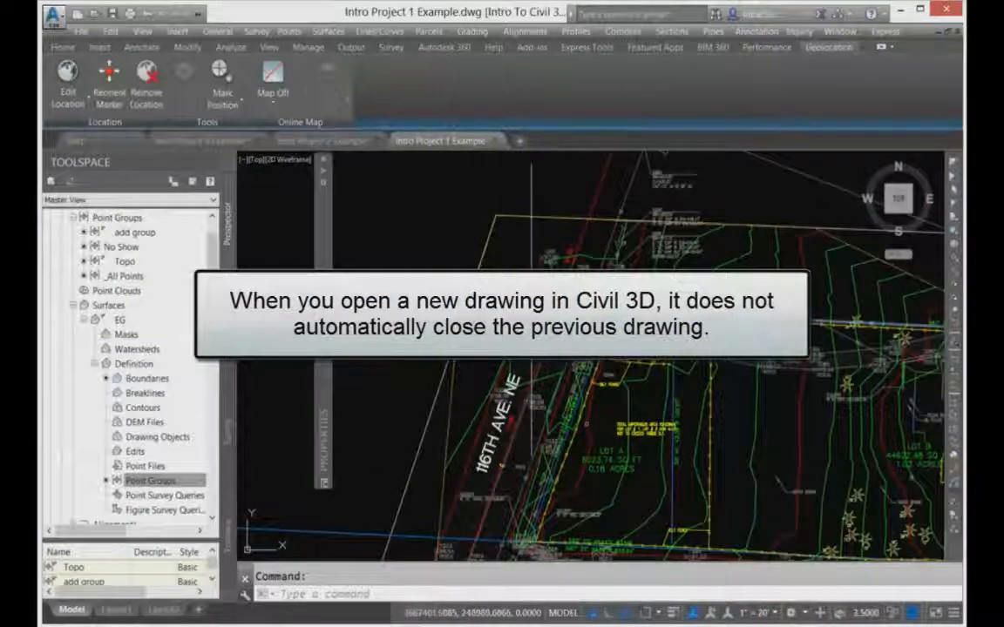
click(96, 482)
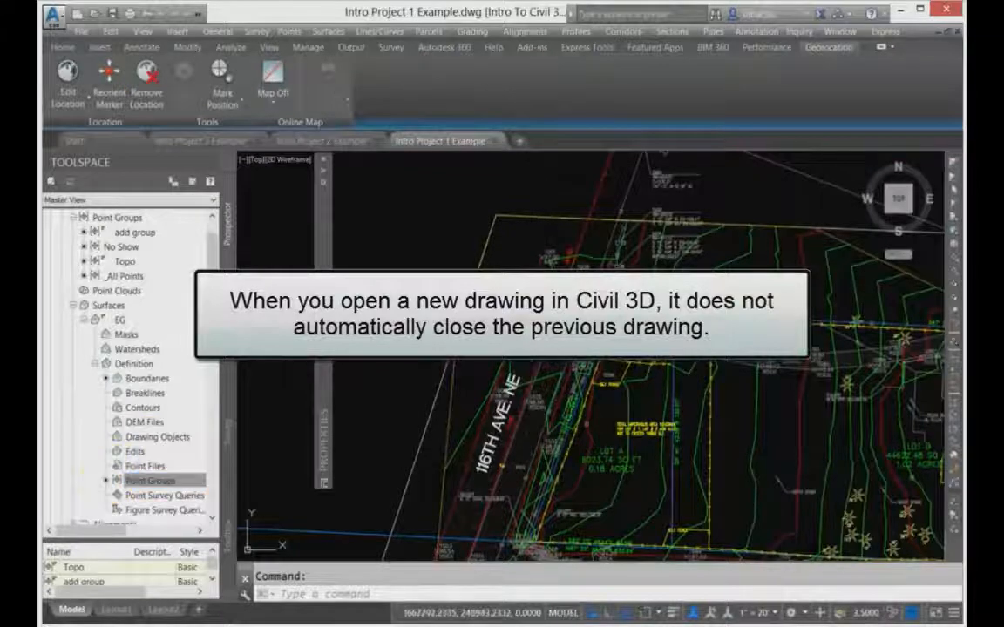
key(alt+Tab)
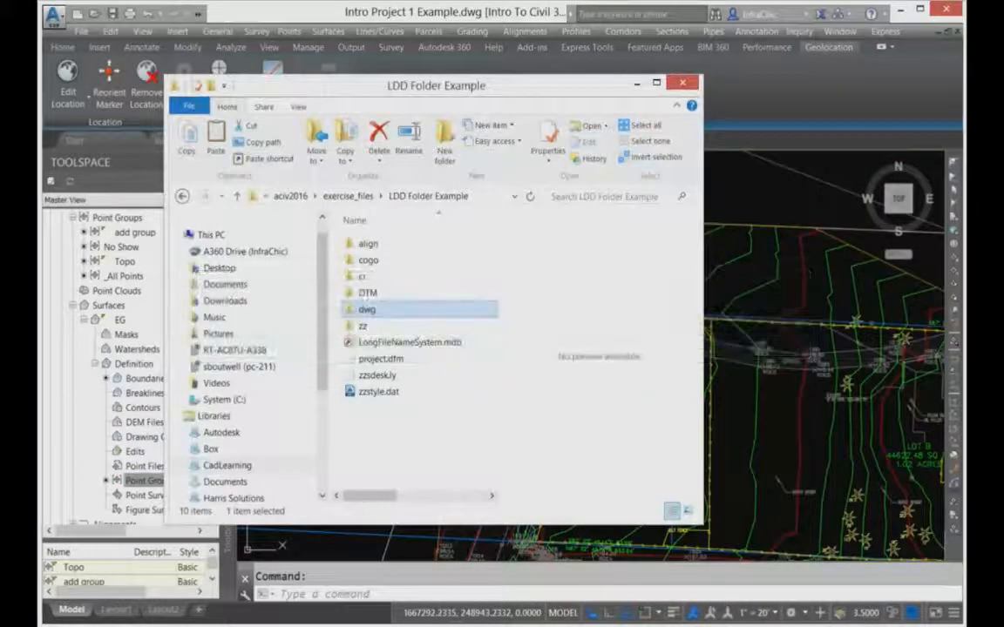
key(alt+Tab)
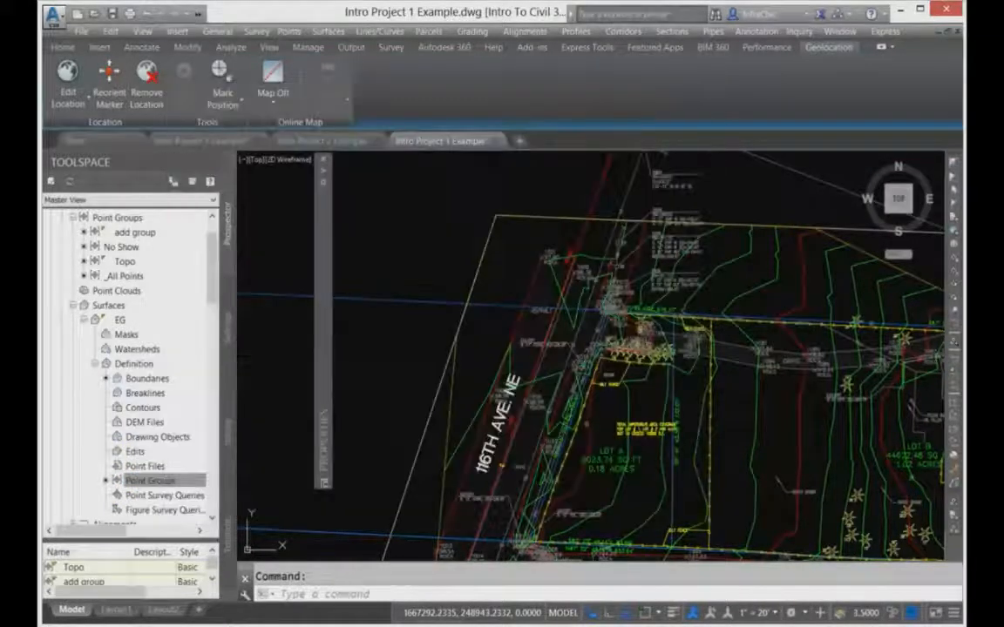